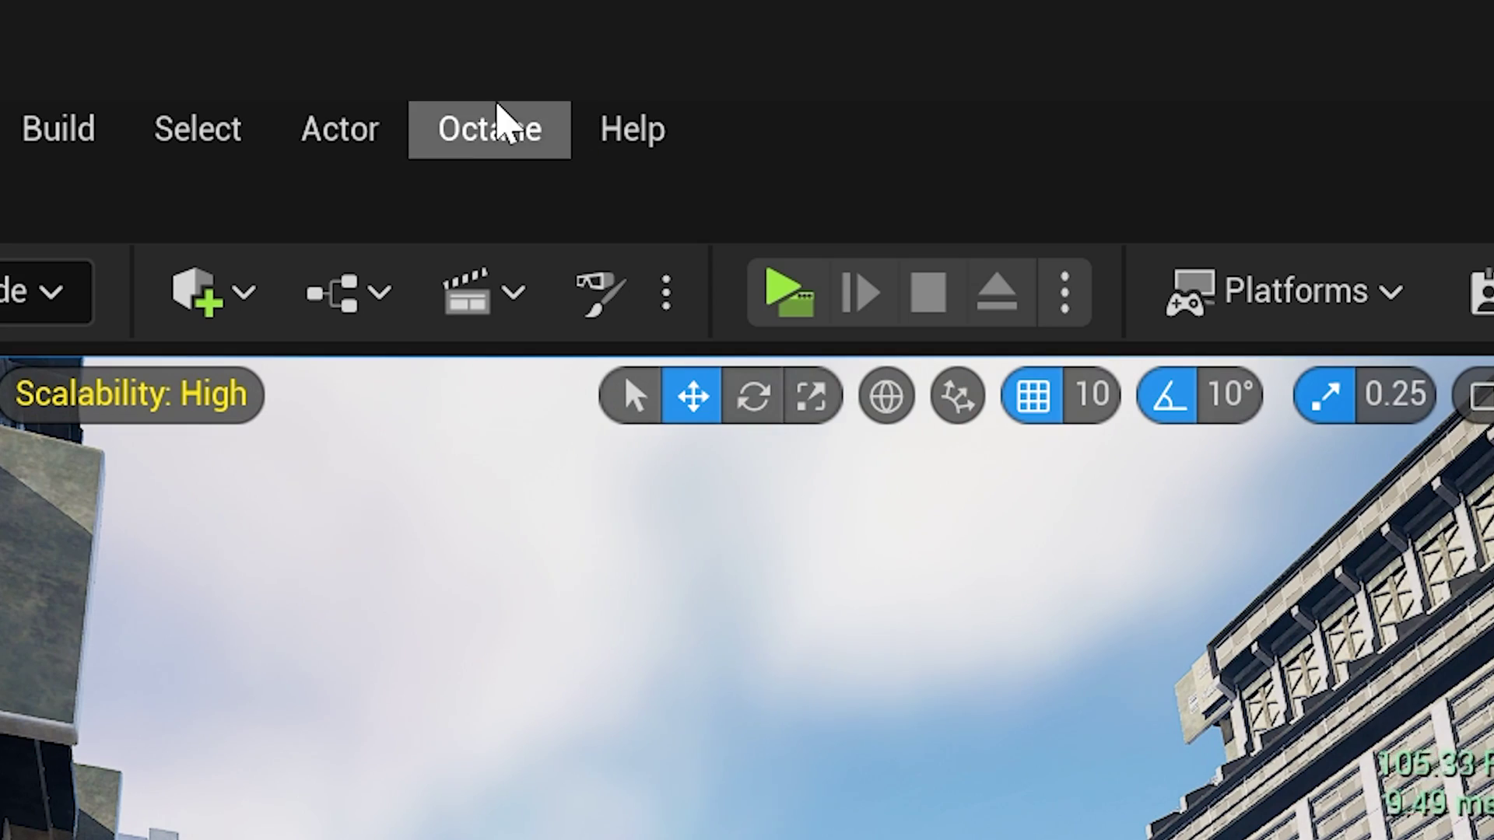
- Load Octane from the Octane menu and select OctaneRenderTargetActor0 in the Outliner
click(502, 124)
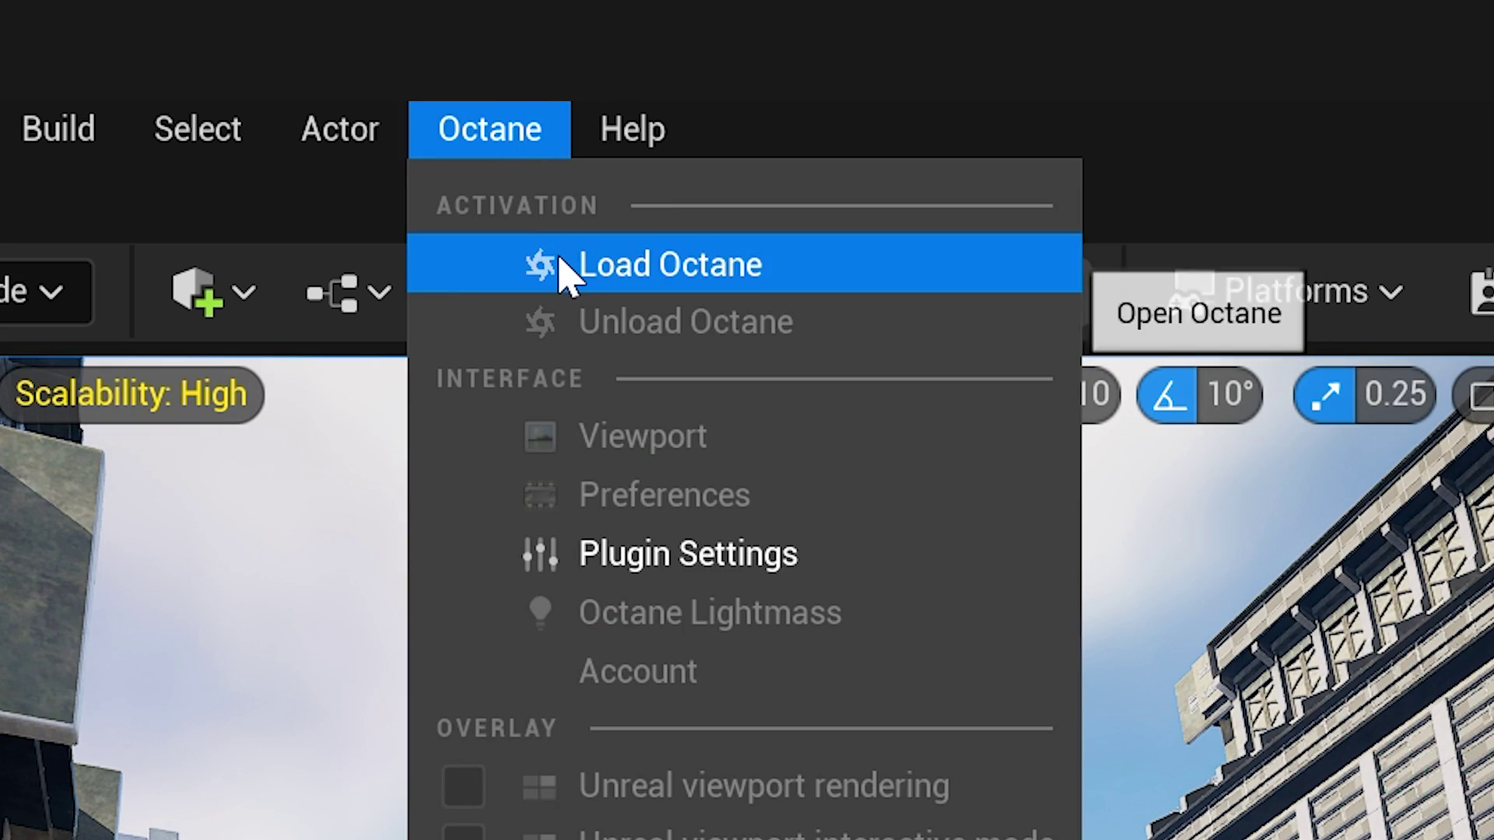
click(561, 261)
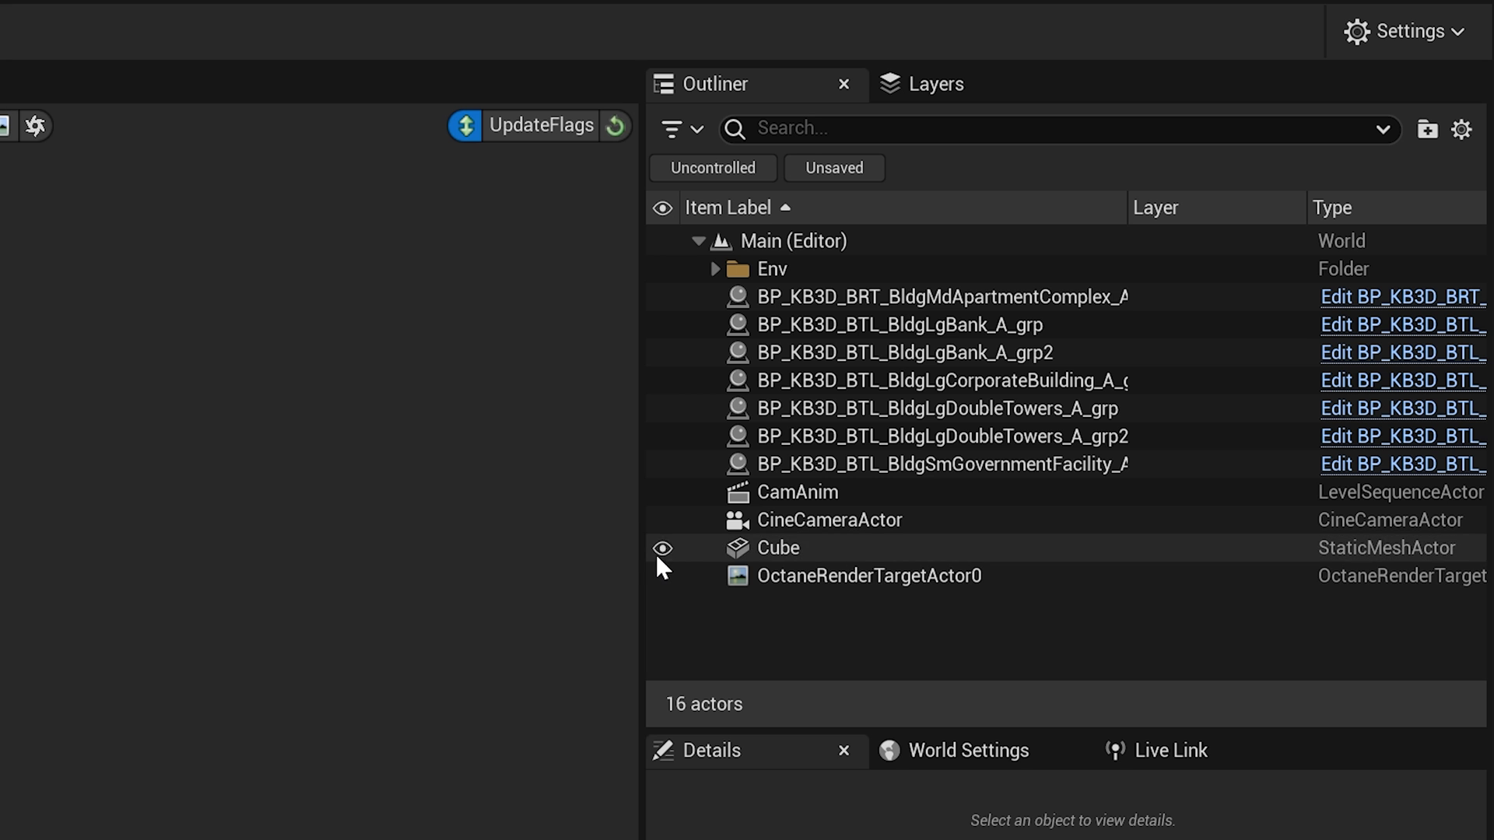
click(857, 574)
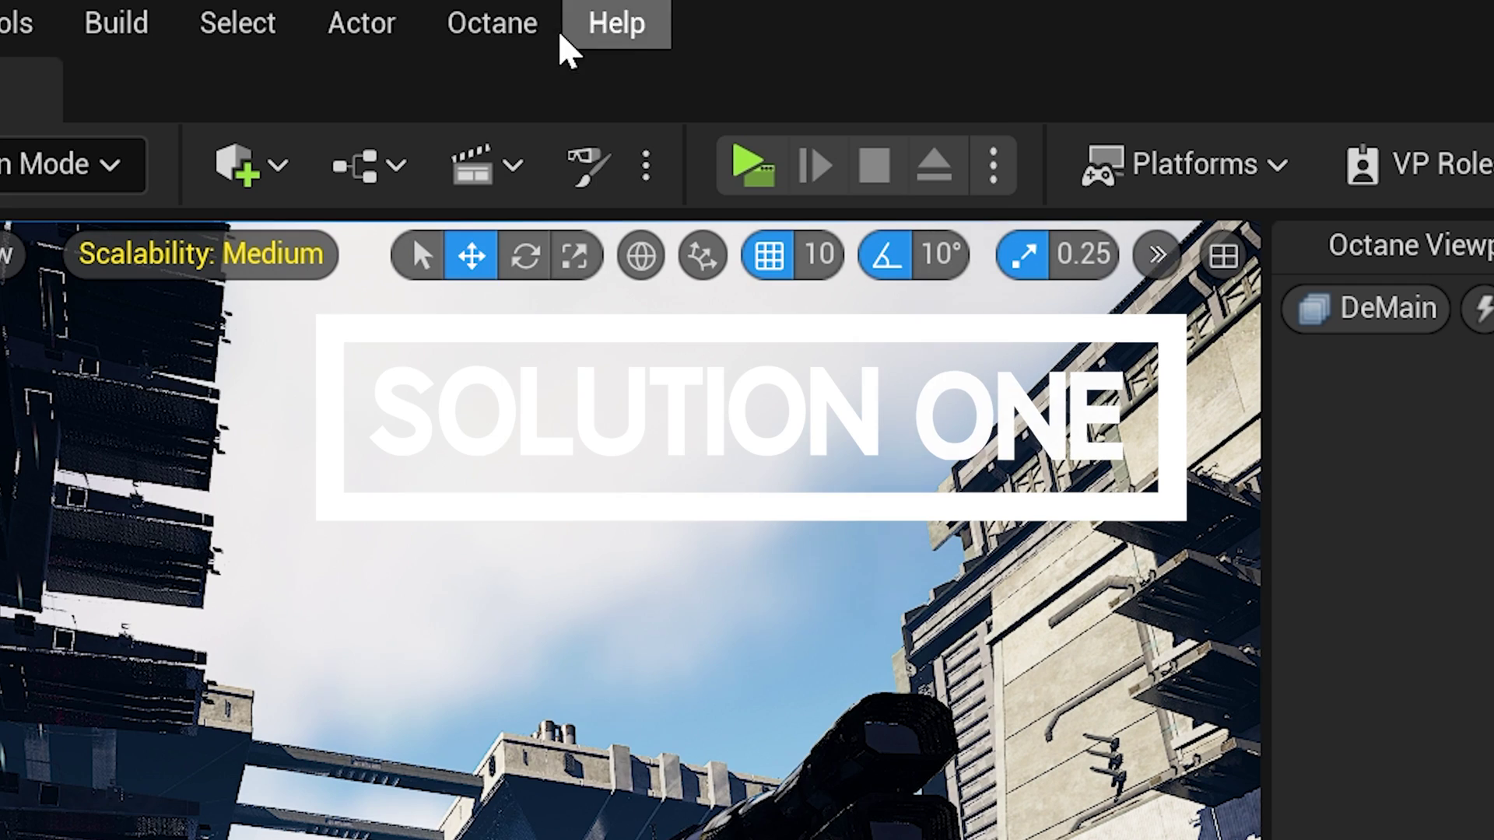
- Bring up Octane Preferences from the Octane menu
click(492, 22)
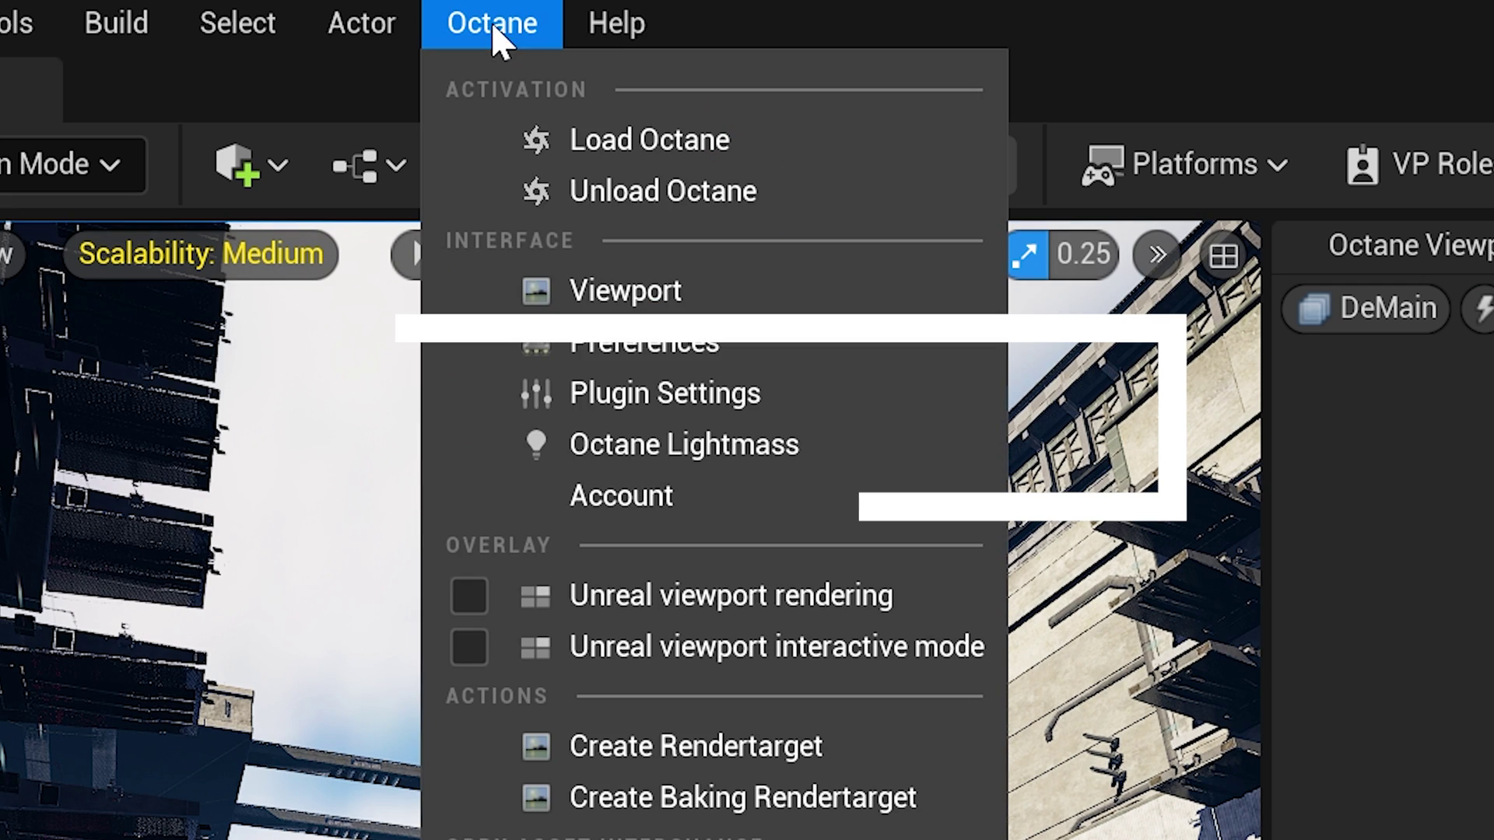
click(627, 352)
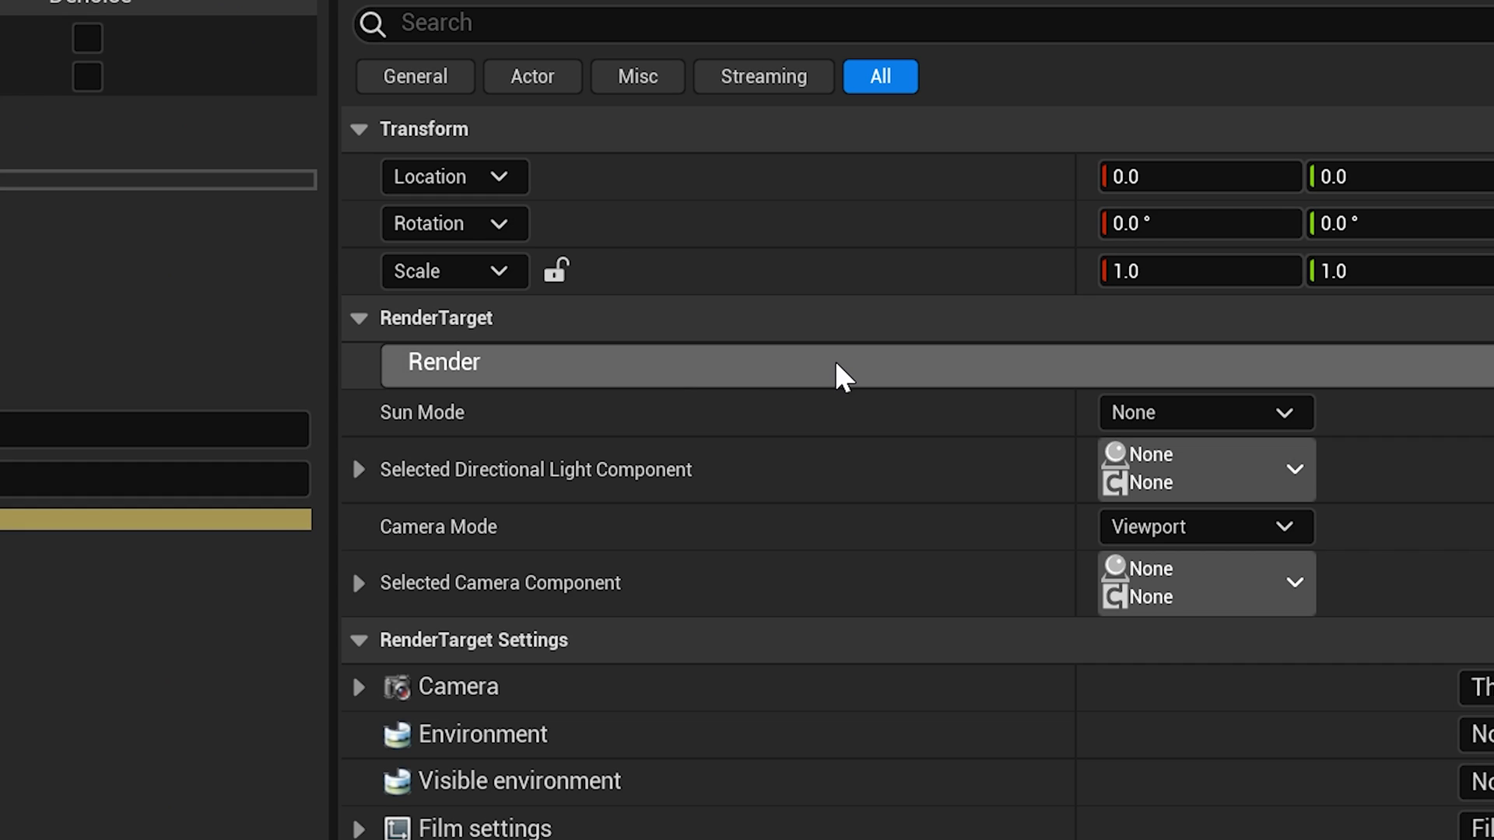
- Start an Octane render of the city scene from the render target's Details
click(837, 364)
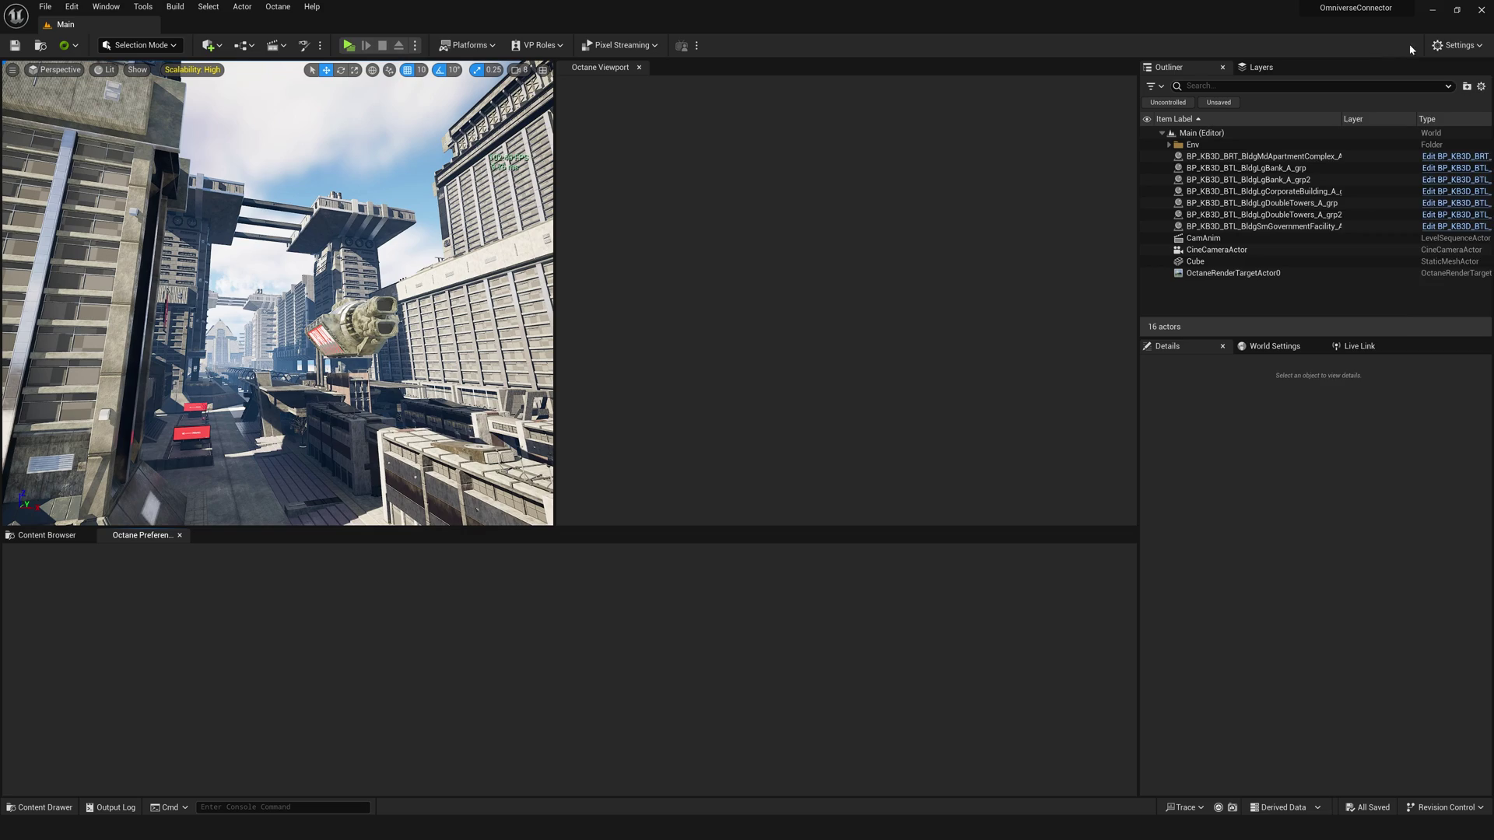
- Search Plugins for 'modeling', then fly to the avenue and select the central double towers
click(1457, 45)
click(1369, 106)
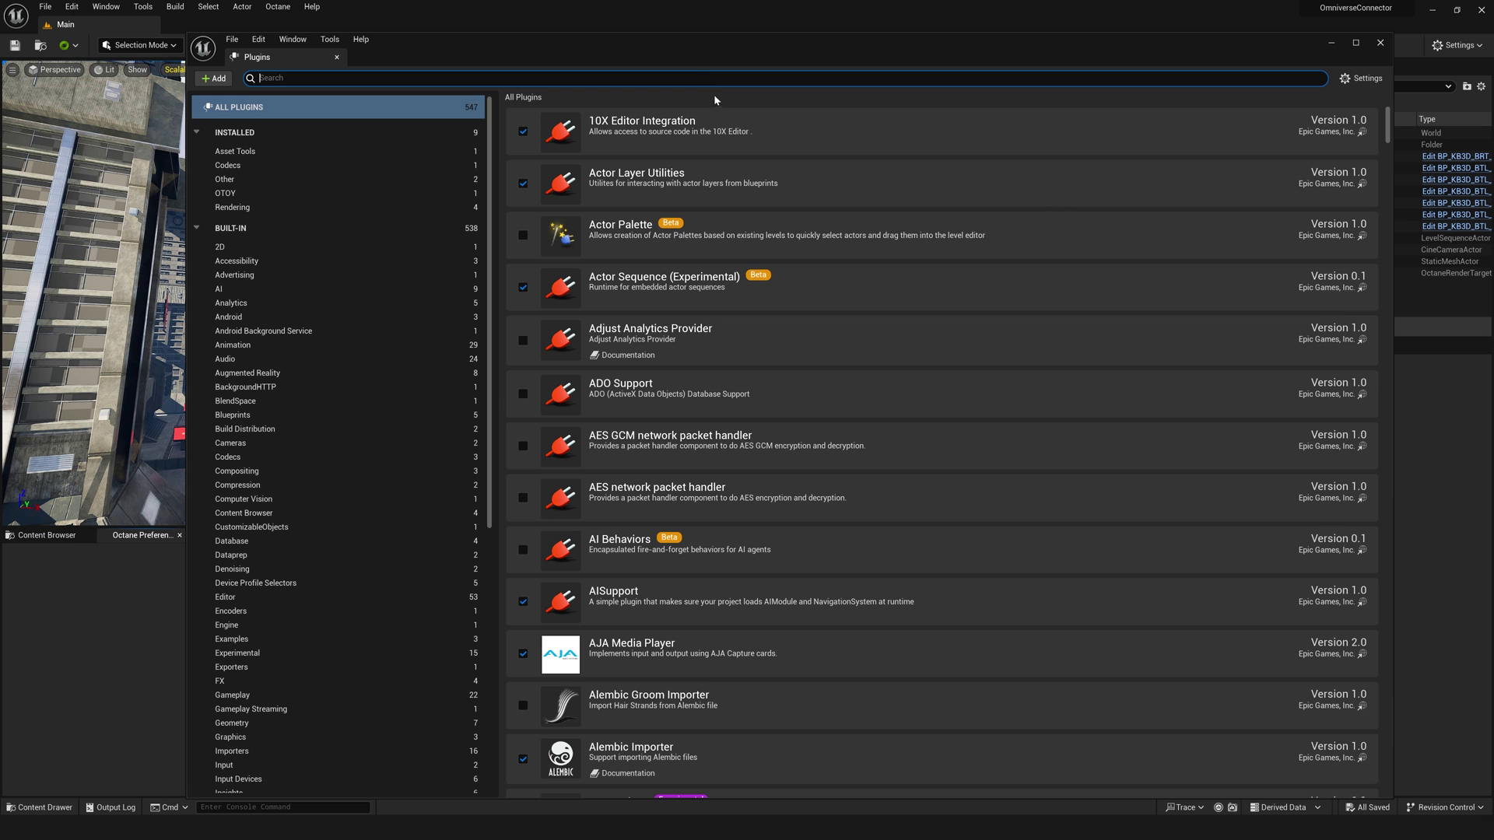
text(modeling)
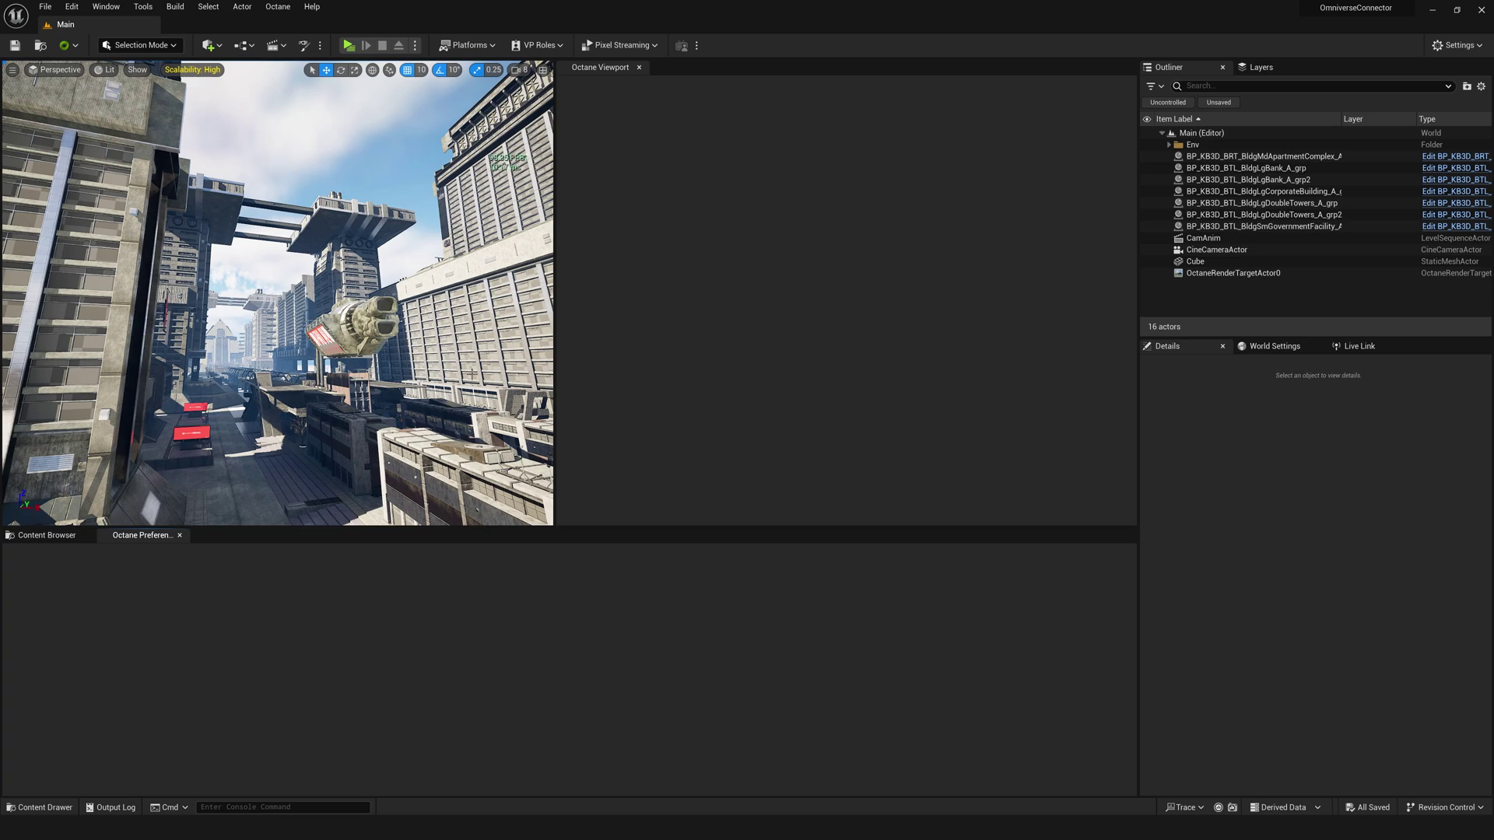
right_drag(251, 459, 199, 474)
click(358, 276)
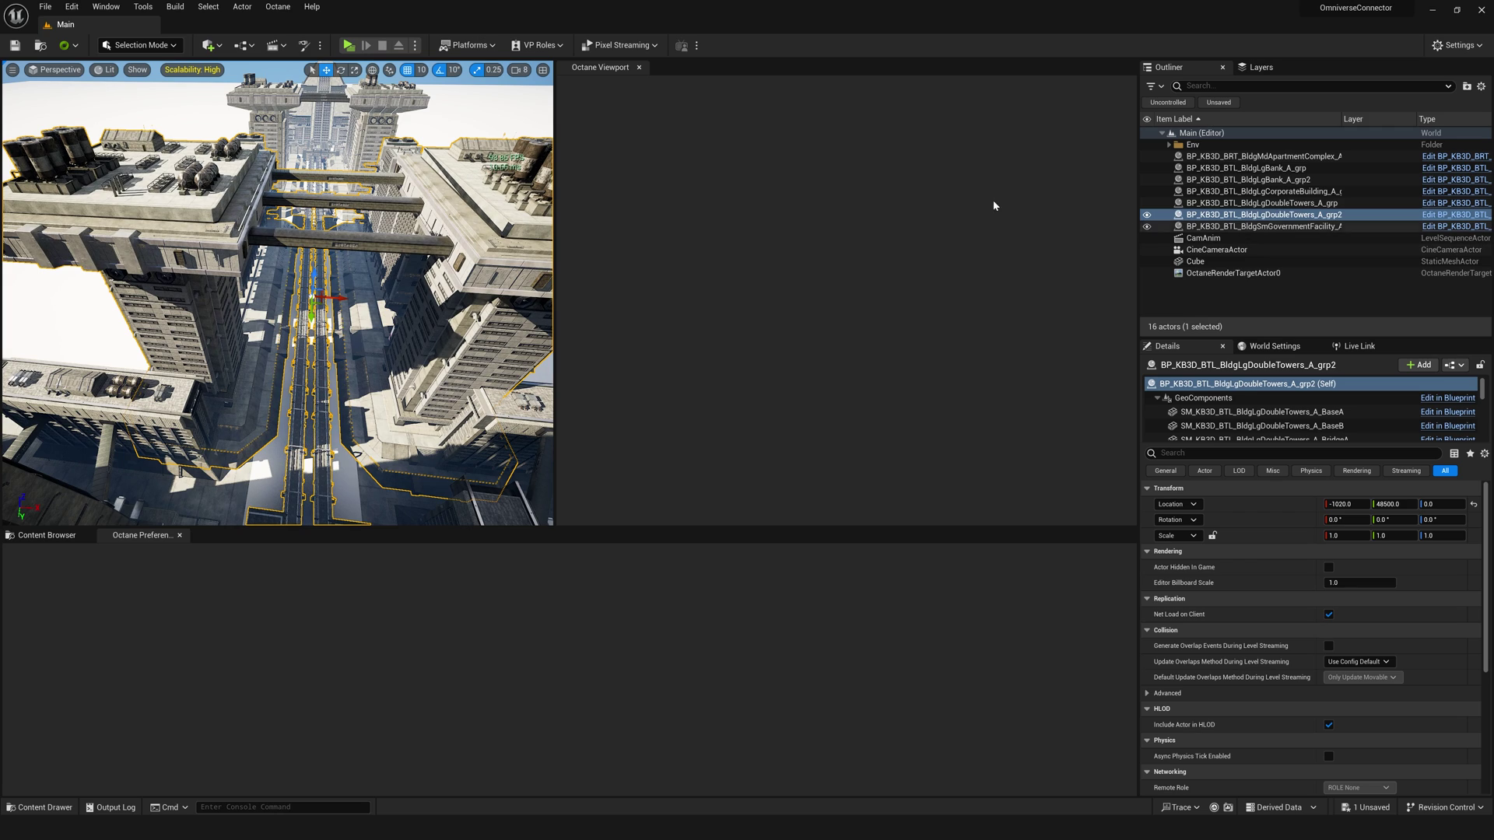
- Merge the selected tower actors via Merge Actors, saving the mesh as DoubleTower
click(259, 13)
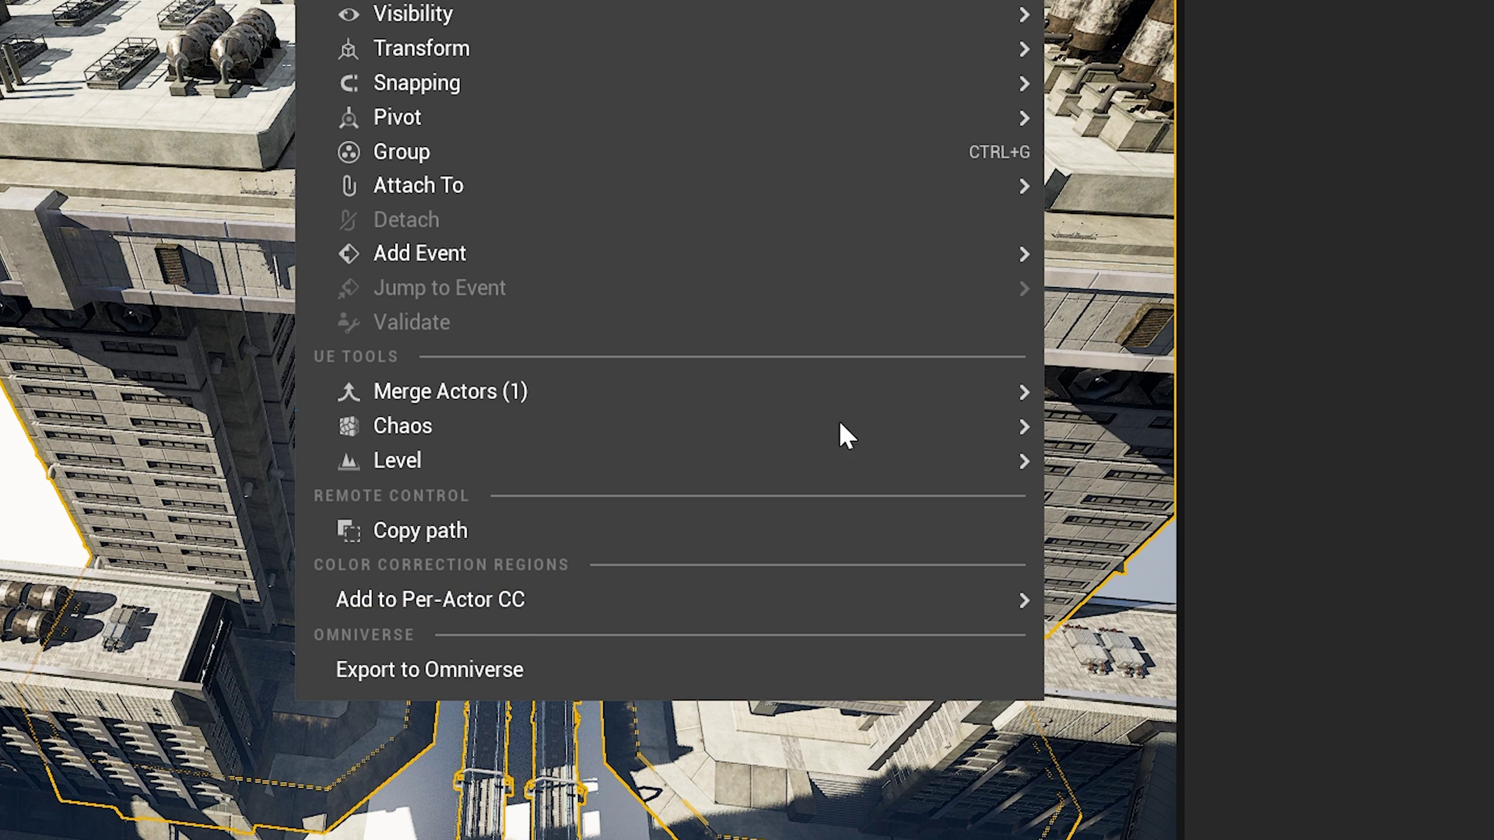
mouse_move(459, 296)
click(1211, 403)
text(DoubleTower)
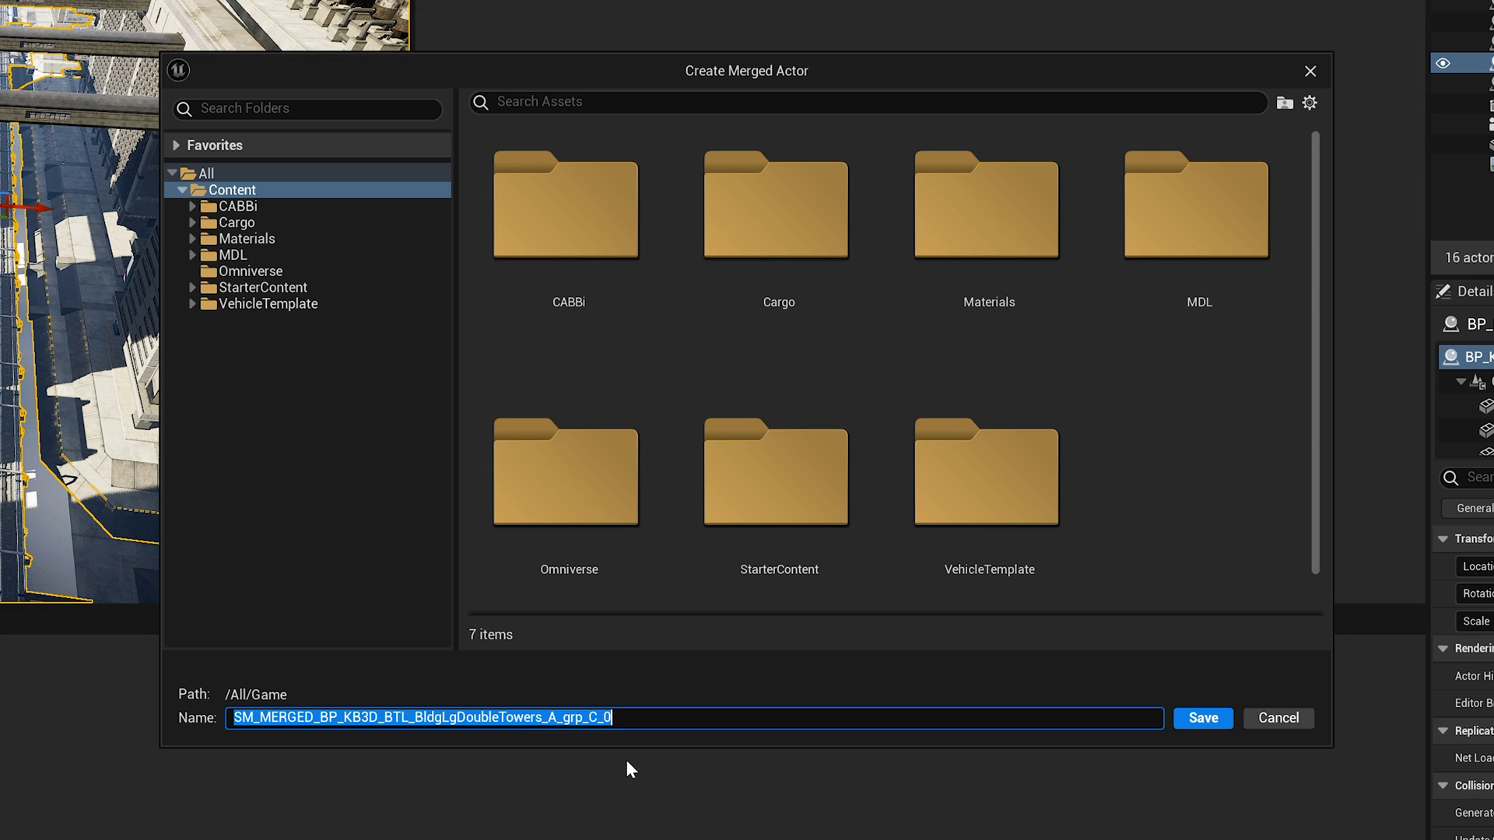
click(1202, 718)
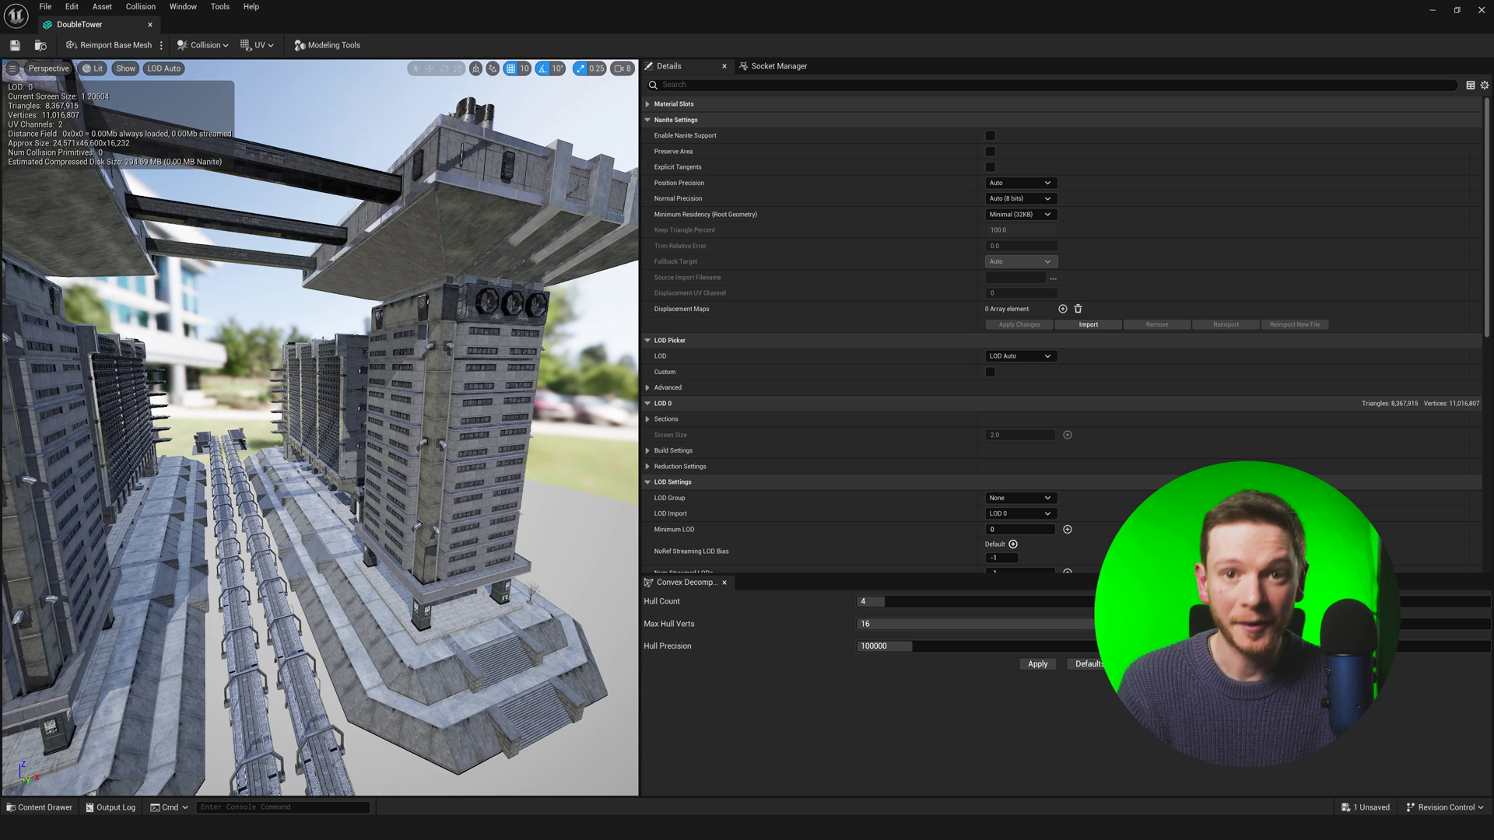
drag(394, 298, 394, 303)
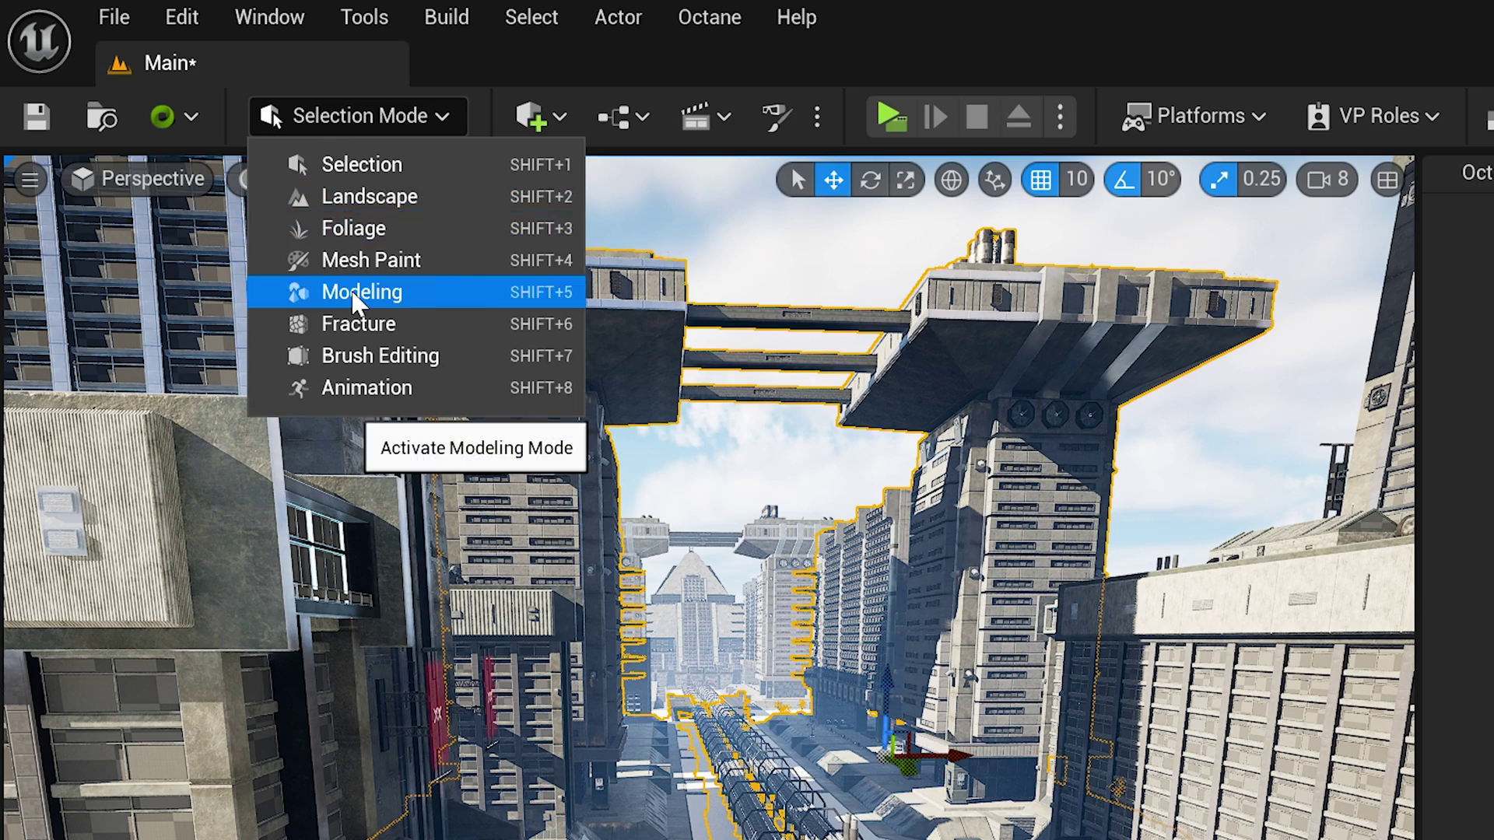
- In Modeling Mode, start Mesh > Simplify on DoubleTower with Target Percentage 1
click(356, 293)
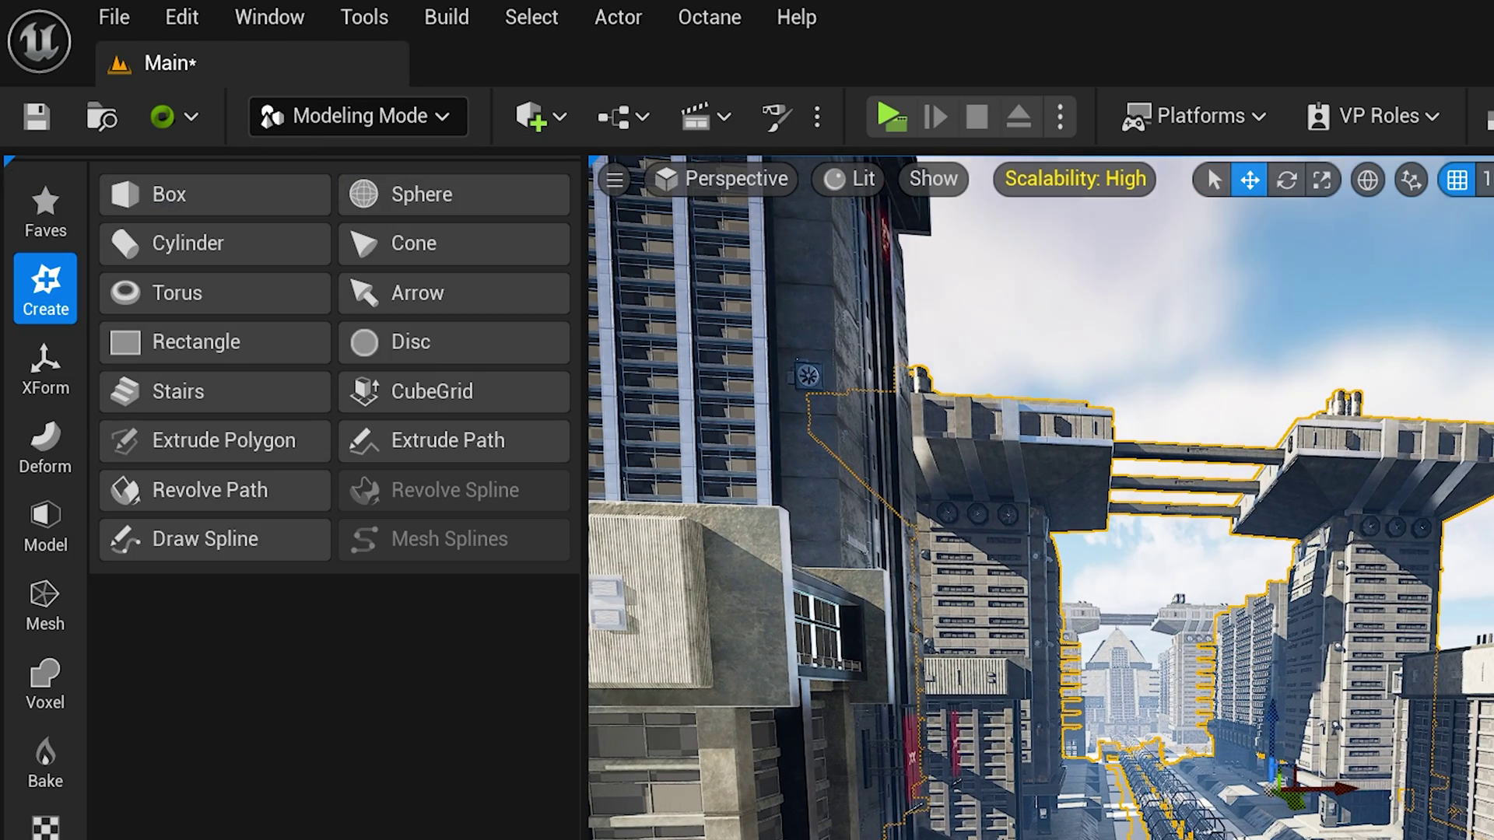
click(46, 611)
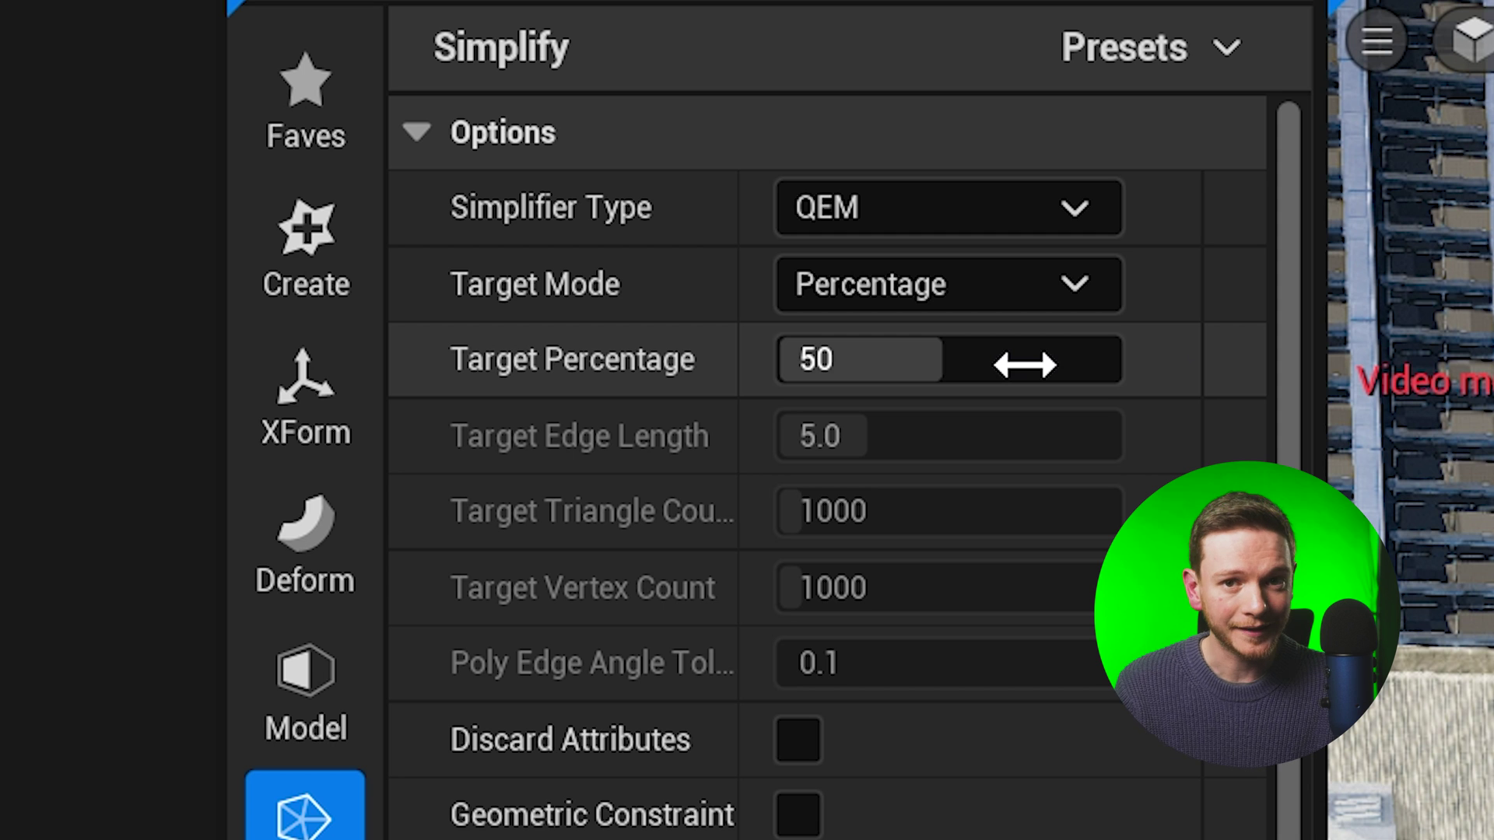
click(1023, 364)
text(1)
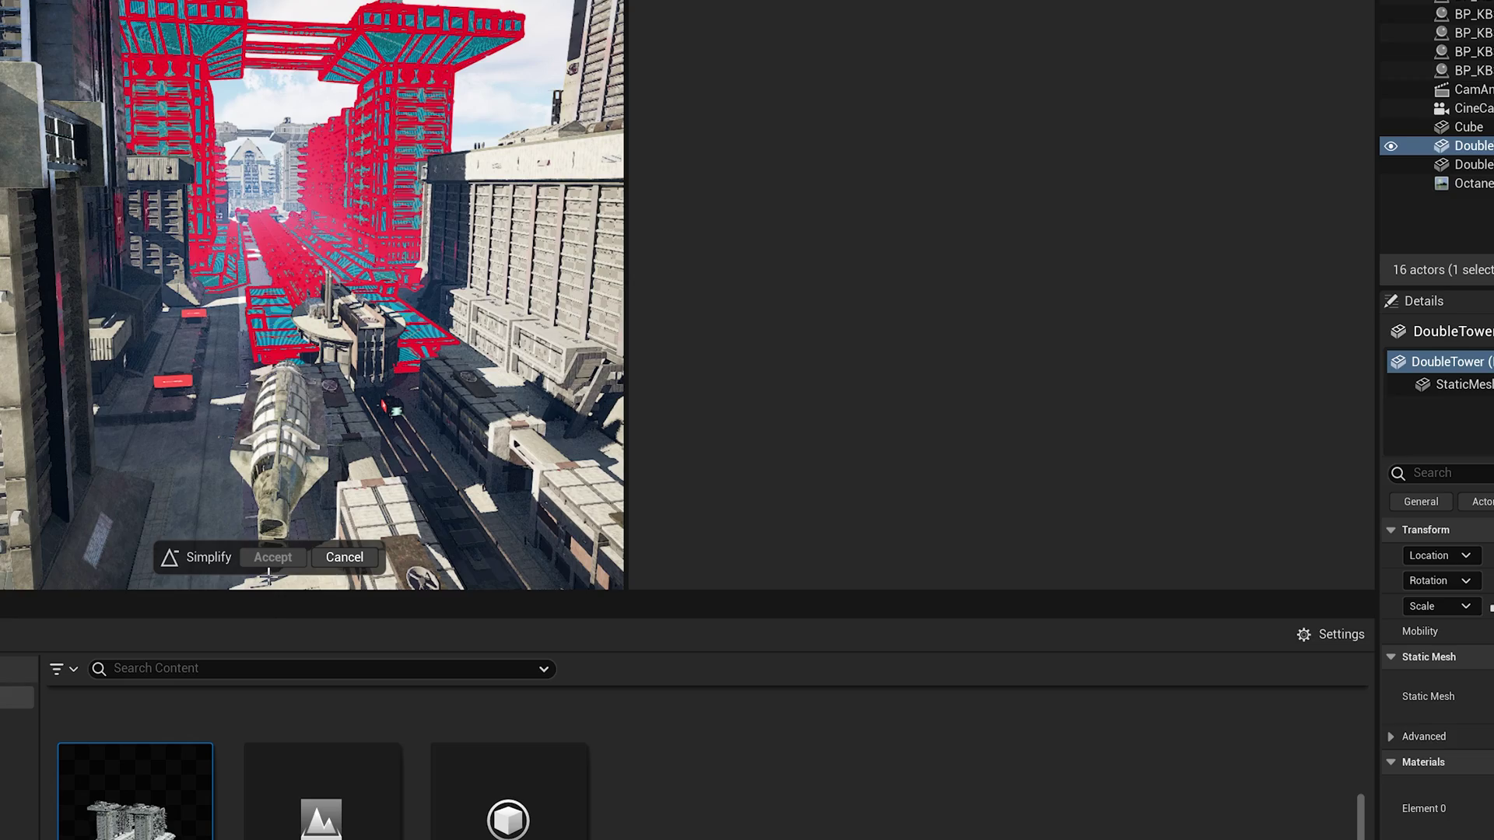
- Accept the DoubleTower simplification and re-render the scene in Octane
click(270, 560)
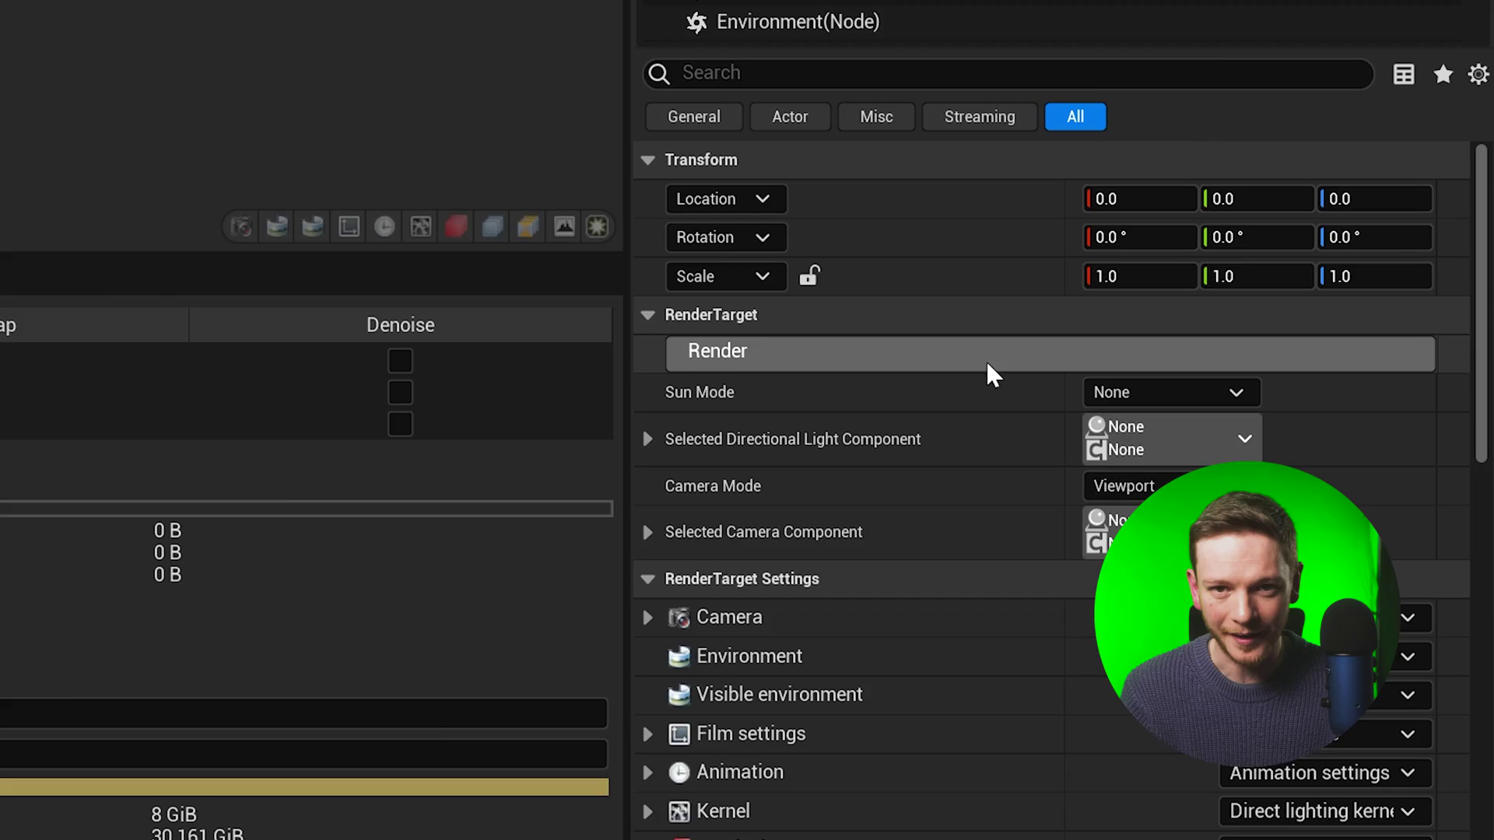
click(1290, 578)
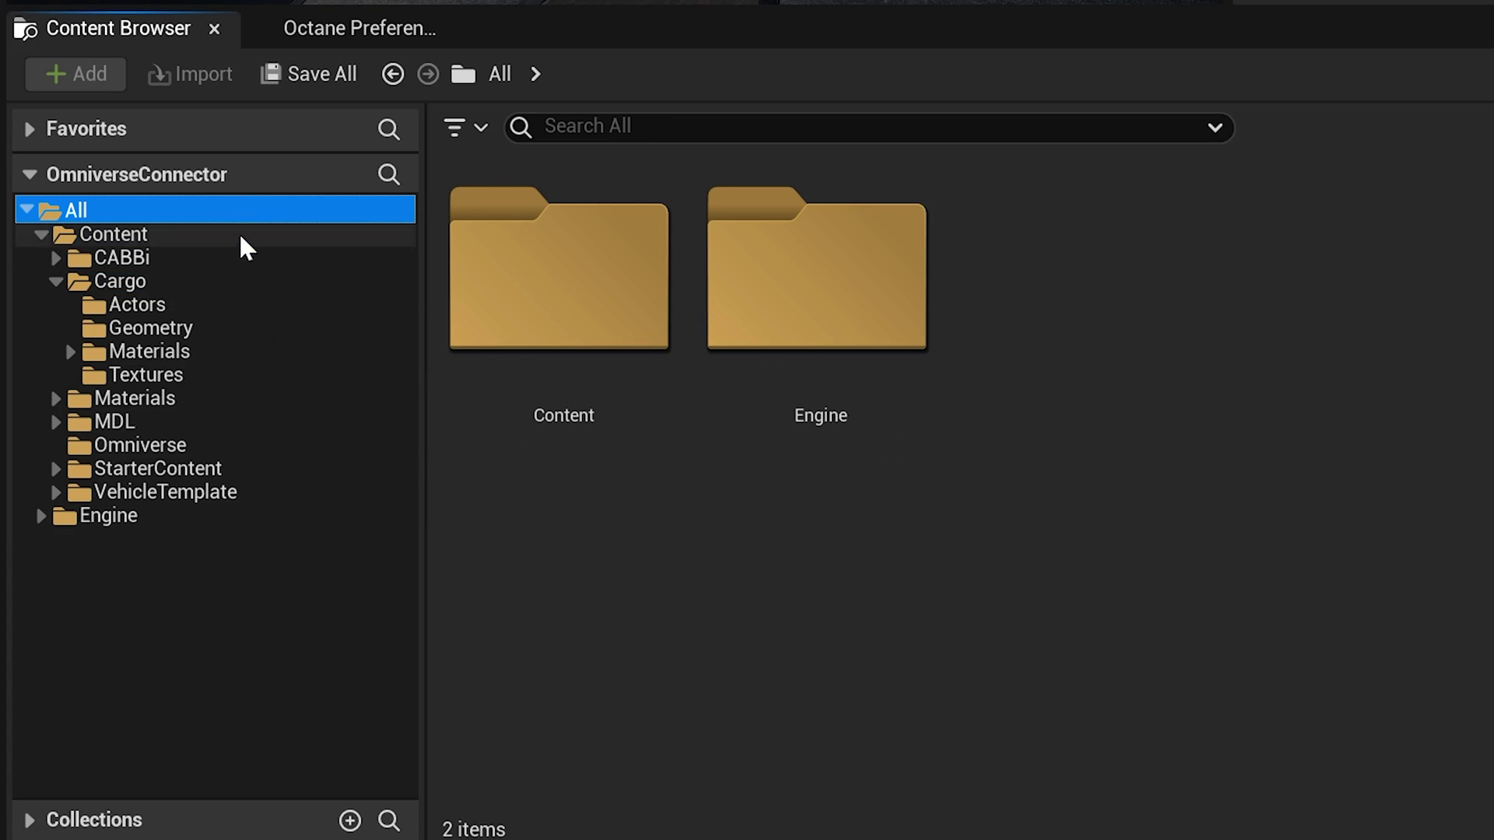
- In the Cargo folder, filter to Texture assets and select all of them
click(241, 286)
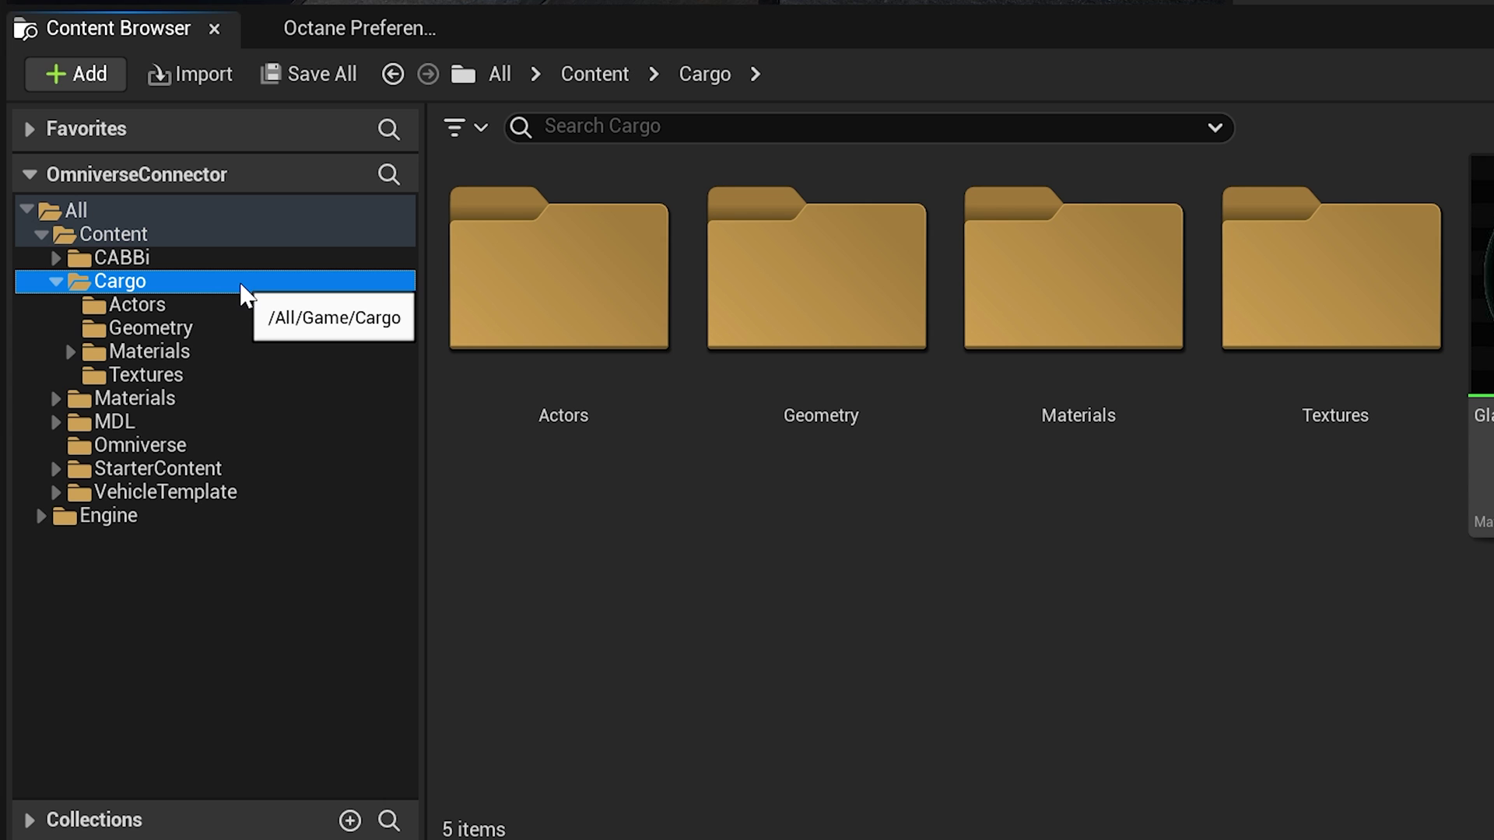
click(454, 127)
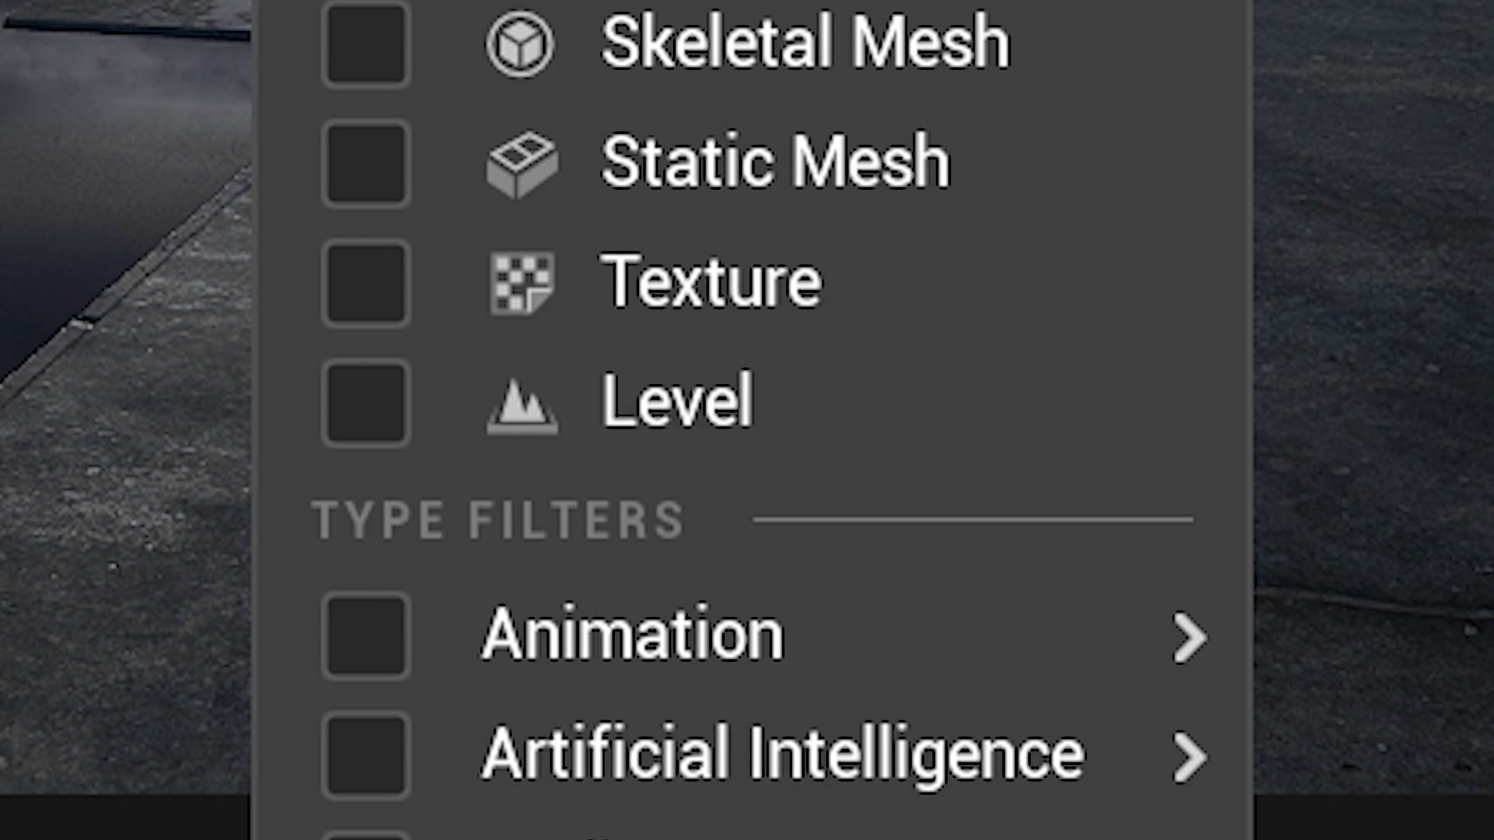
click(385, 296)
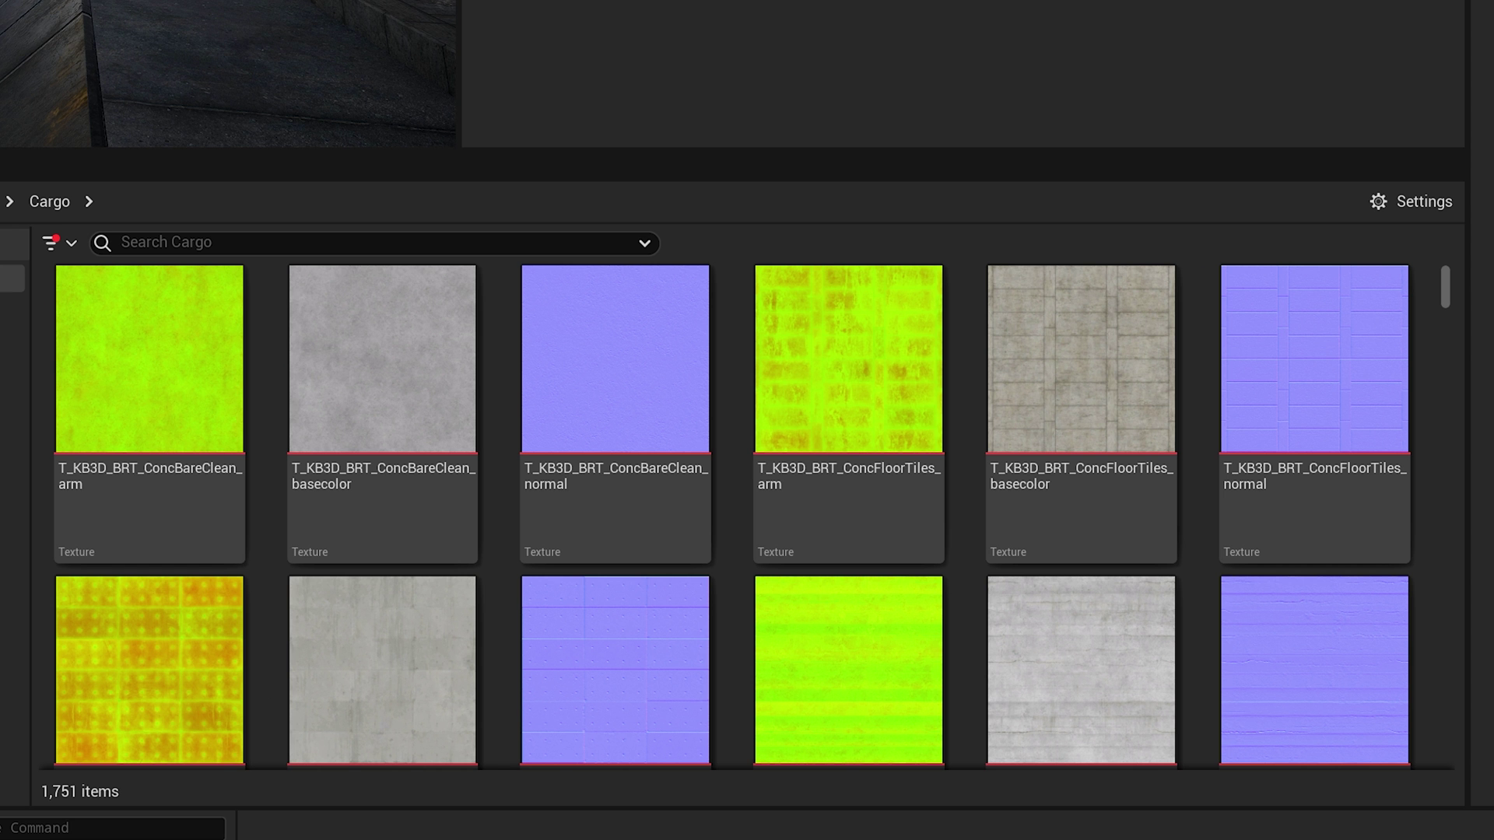
click(161, 380)
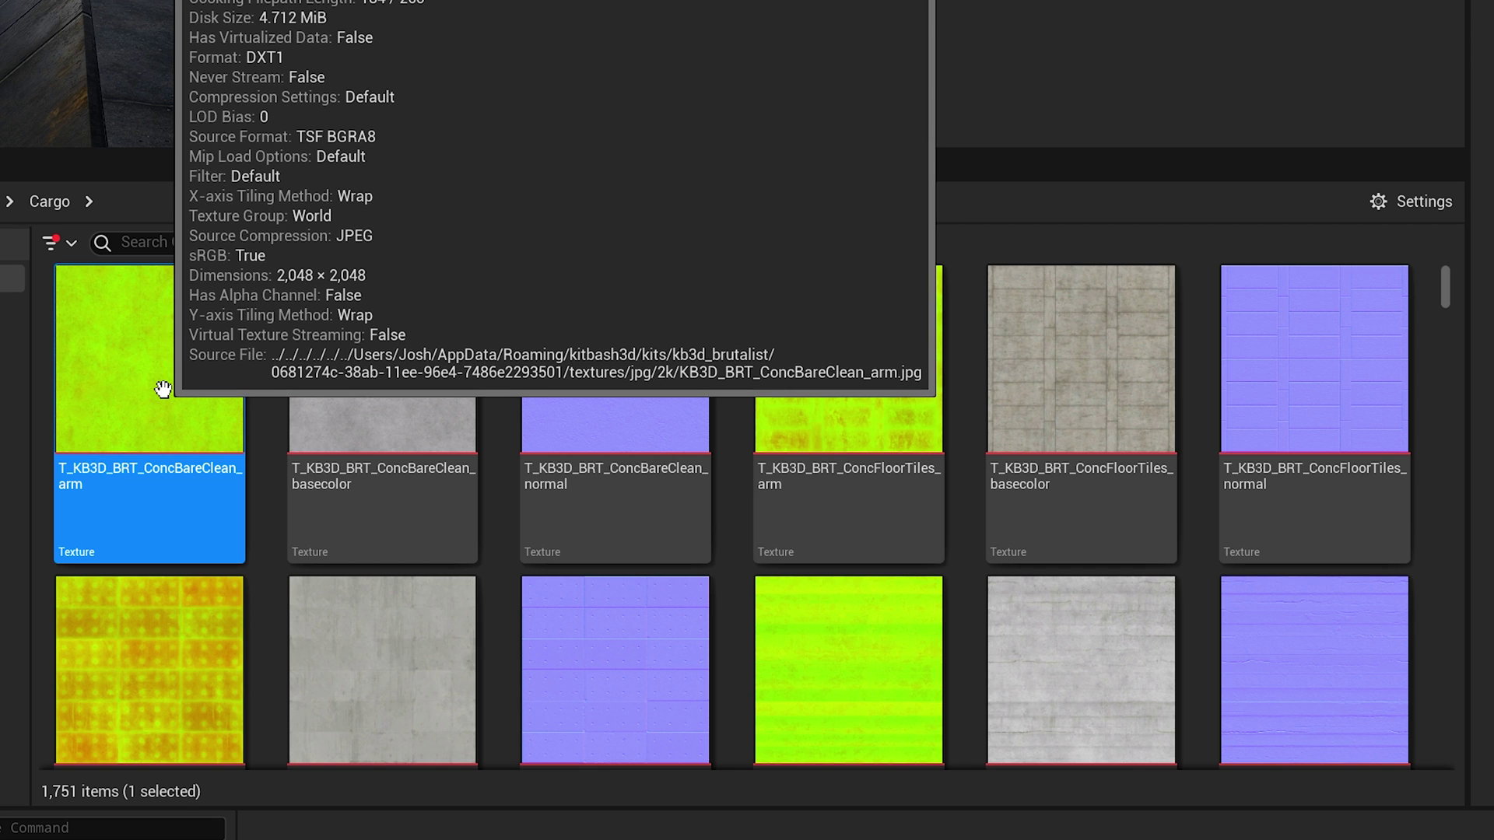
key(ctrl+a)
- Open the 1,751 selected textures in the Property Matrix via Asset Actions
drag(1444, 286, 1474, 827)
drag(1444, 747, 1445, 288)
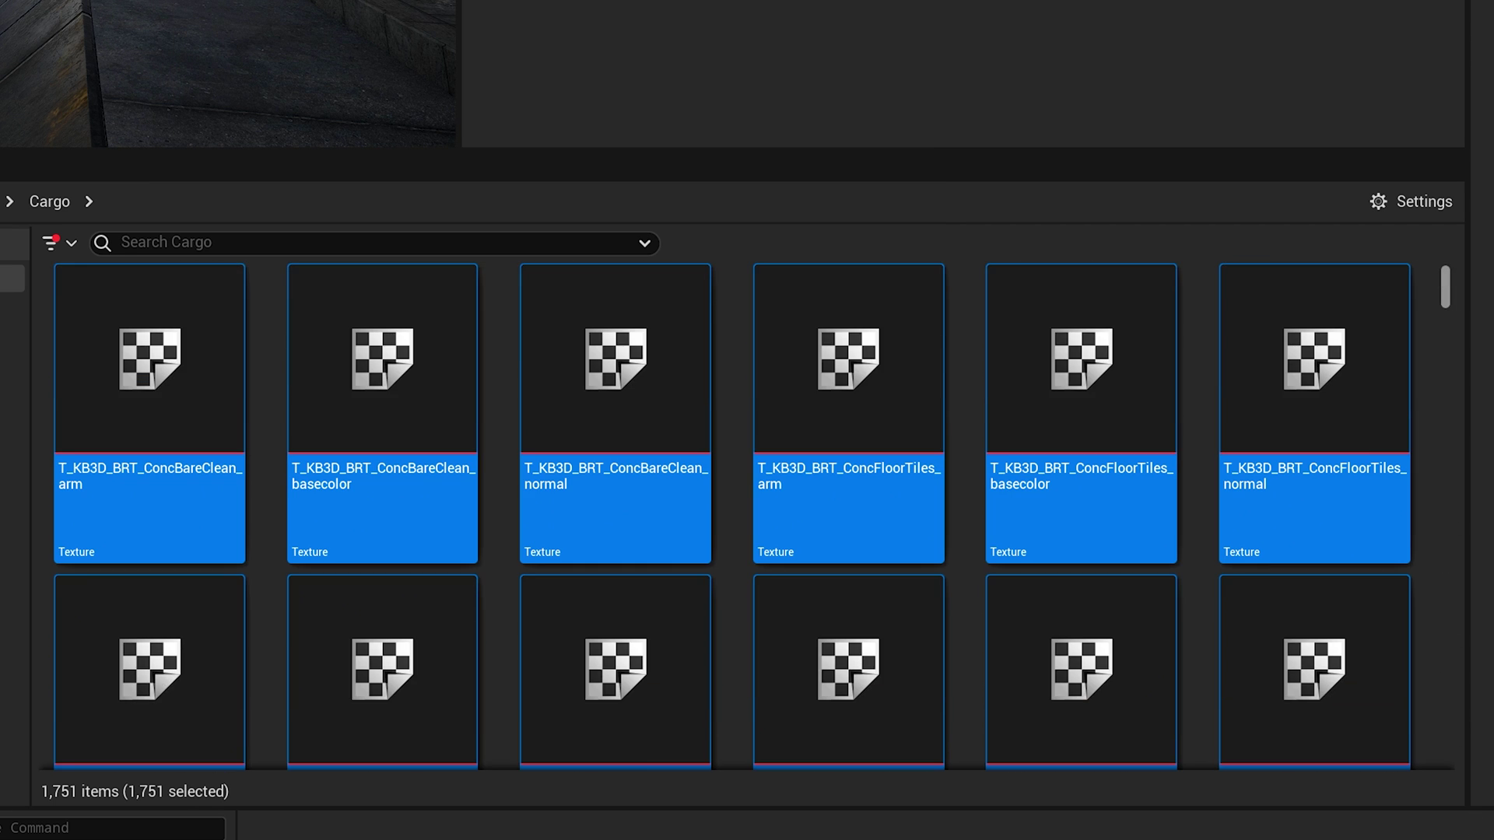
right_click(125, 360)
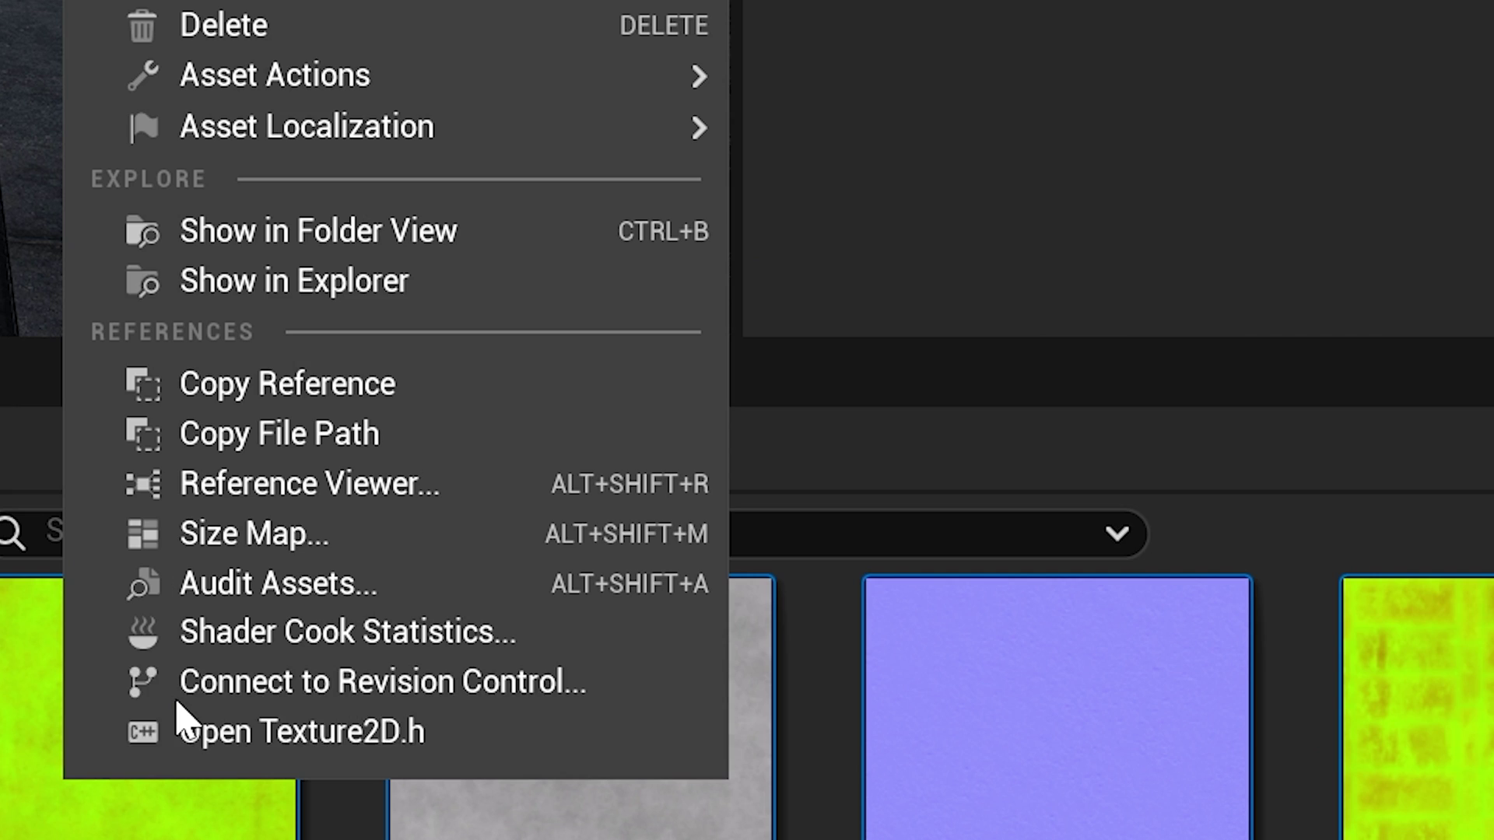
mouse_move(378, 22)
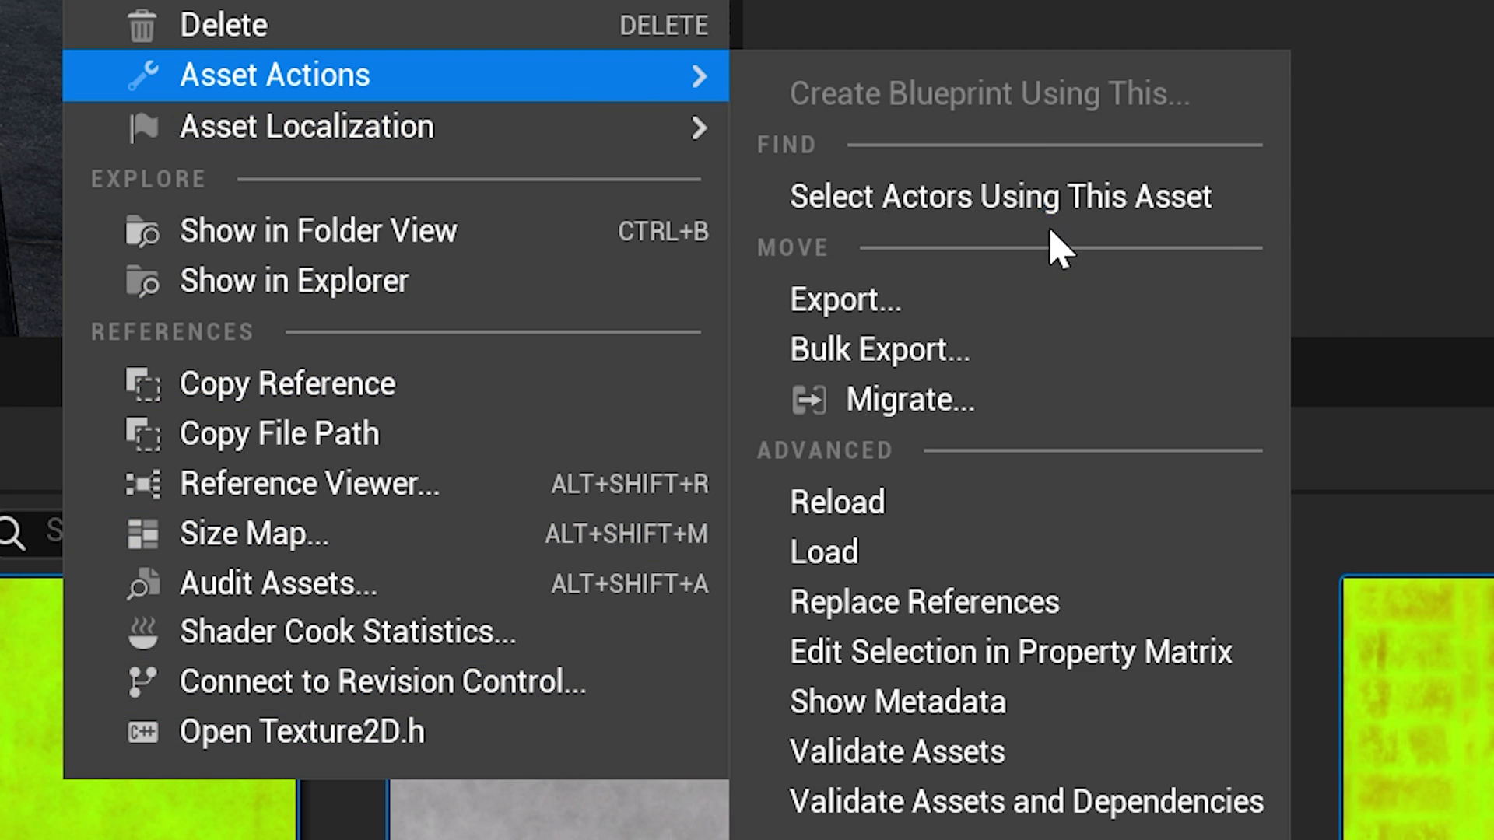
click(1114, 661)
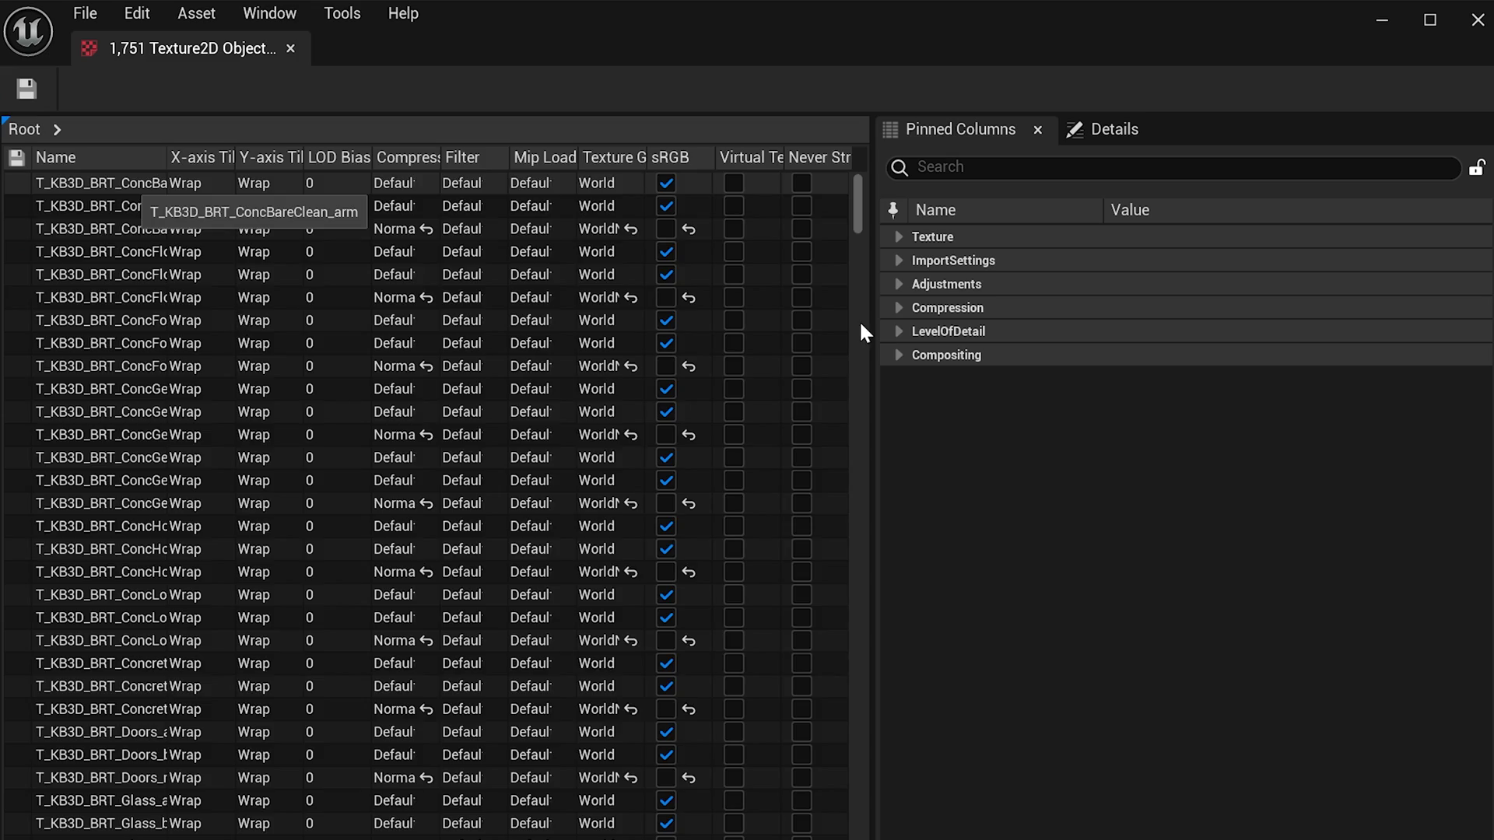
- Select all rows and enter 512 as Maximum Texture Size under Compression
key(ctrl+a)
click(898, 308)
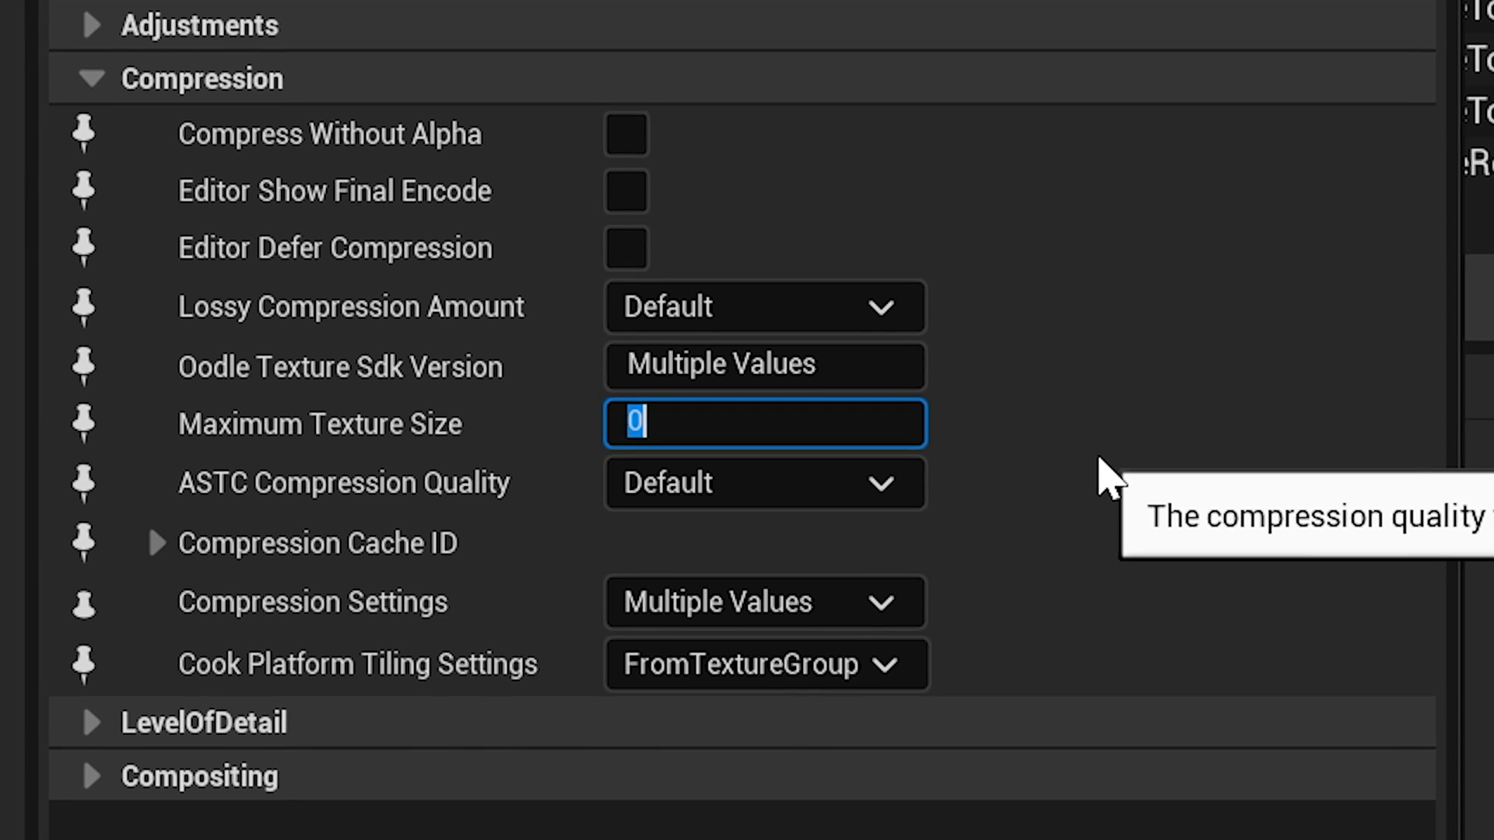
text(512)
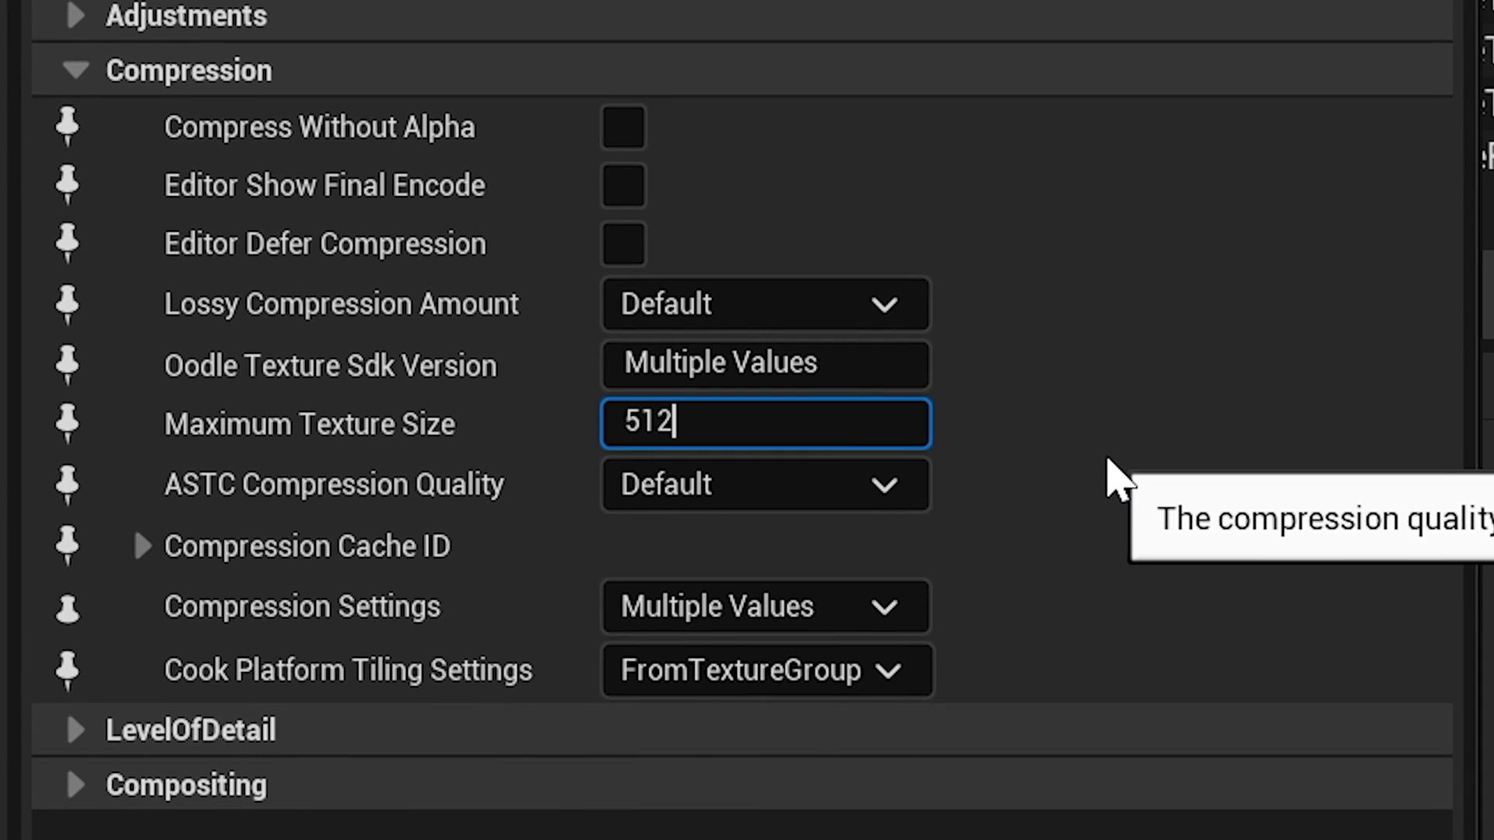
key(Return)
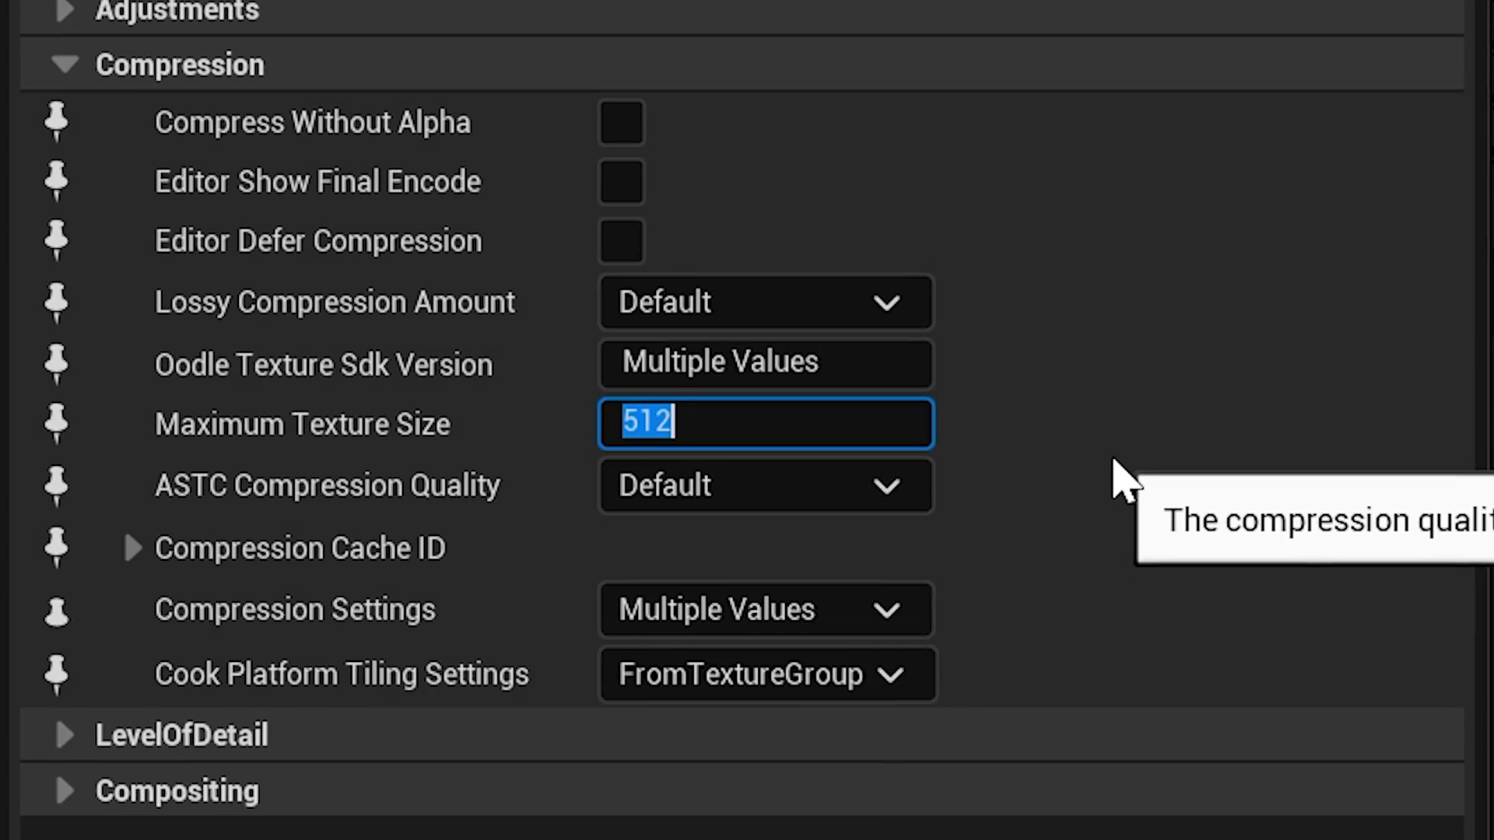